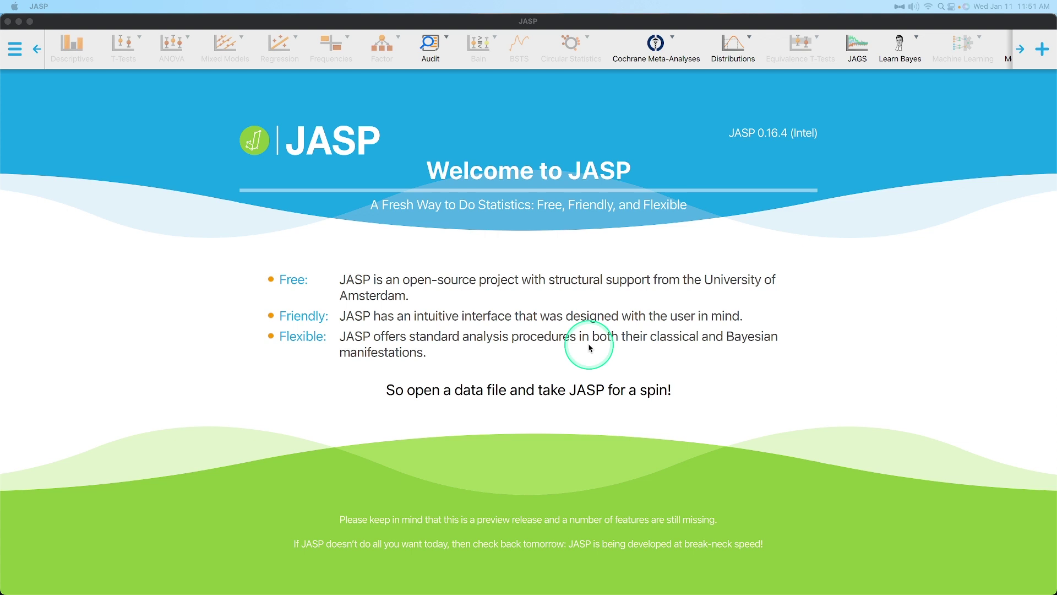
Step: Load the Sleep data set from the Data Library's 1. Descriptives folder
click(15, 49)
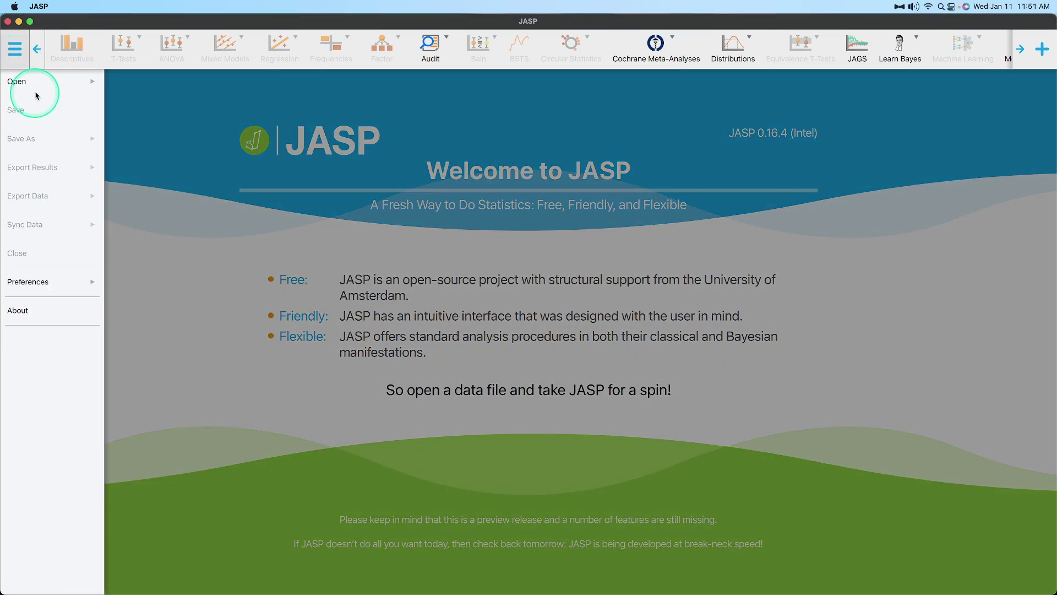
click(36, 89)
click(177, 216)
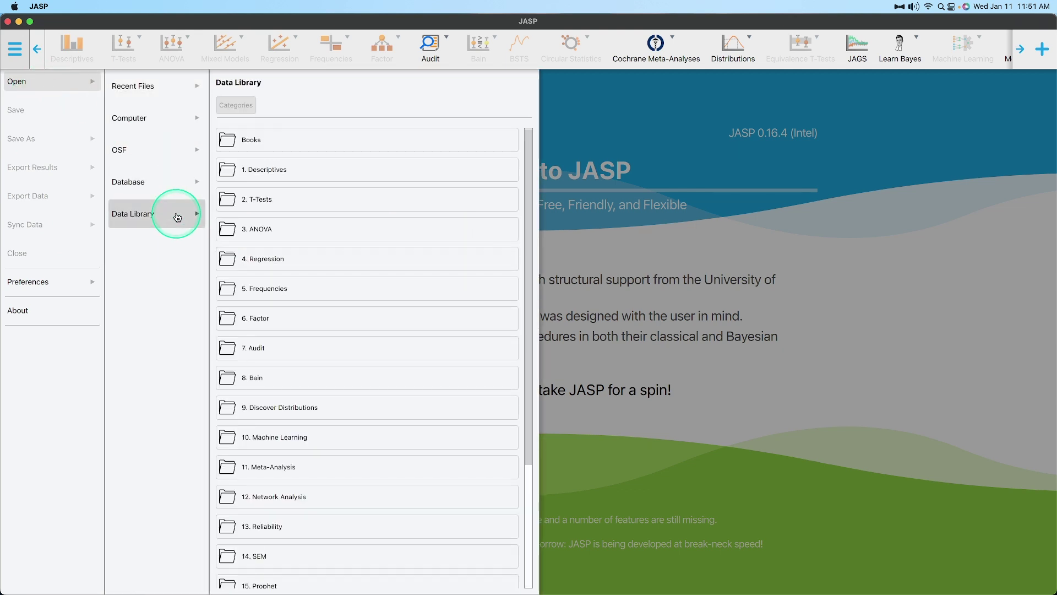
click(242, 165)
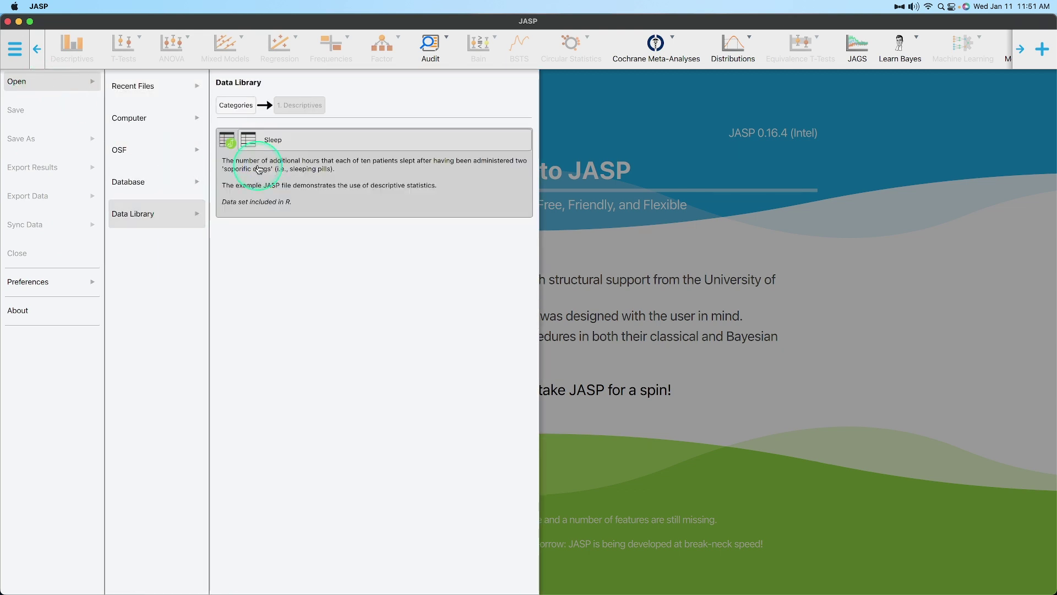
click(269, 145)
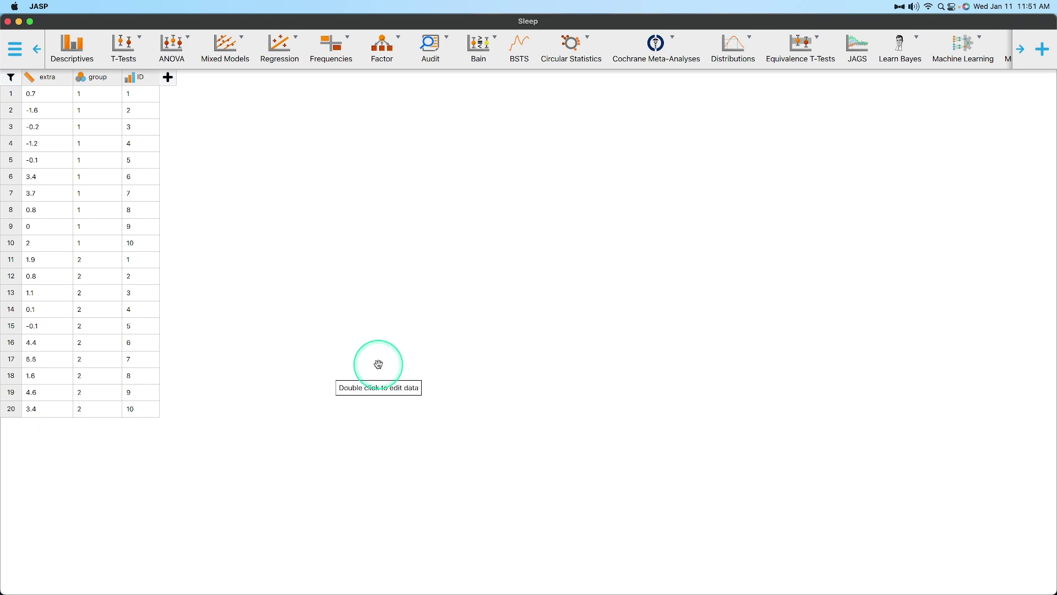
Step: Browse back to the 1. Descriptives folder in the Data Library
click(15, 49)
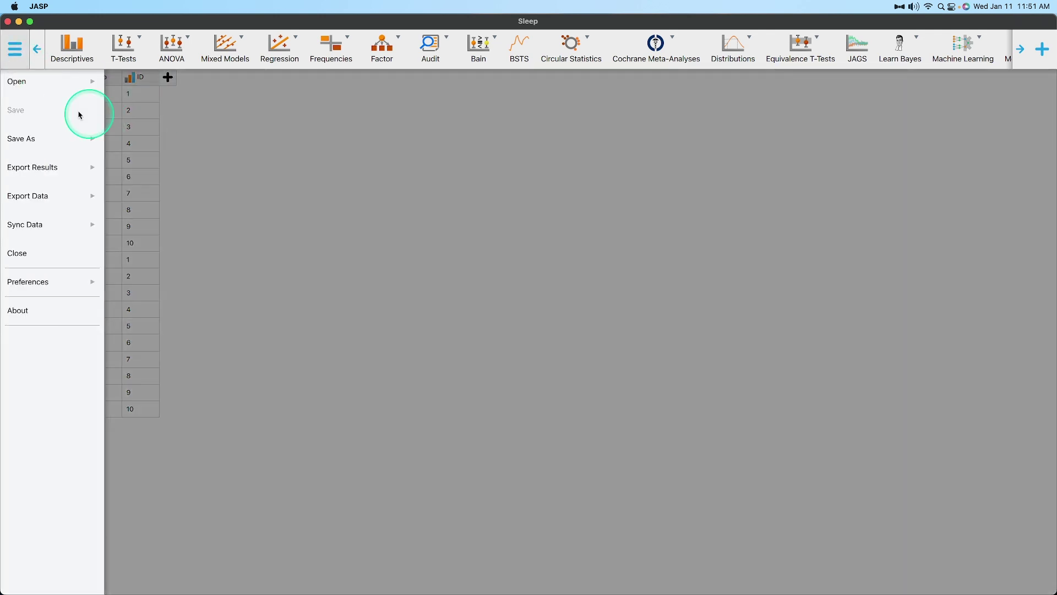
click(61, 83)
click(151, 223)
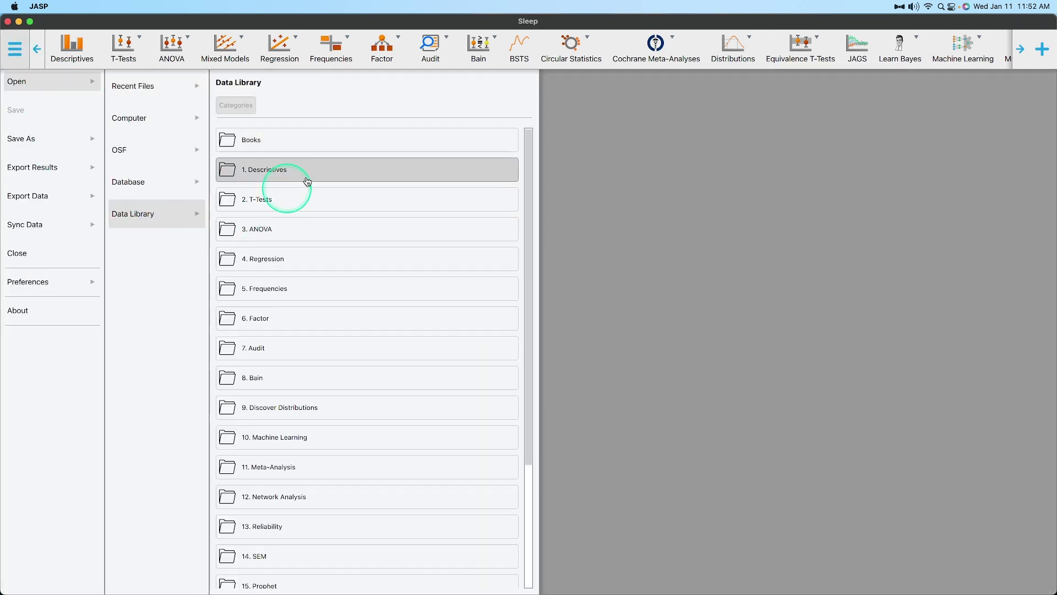
click(314, 171)
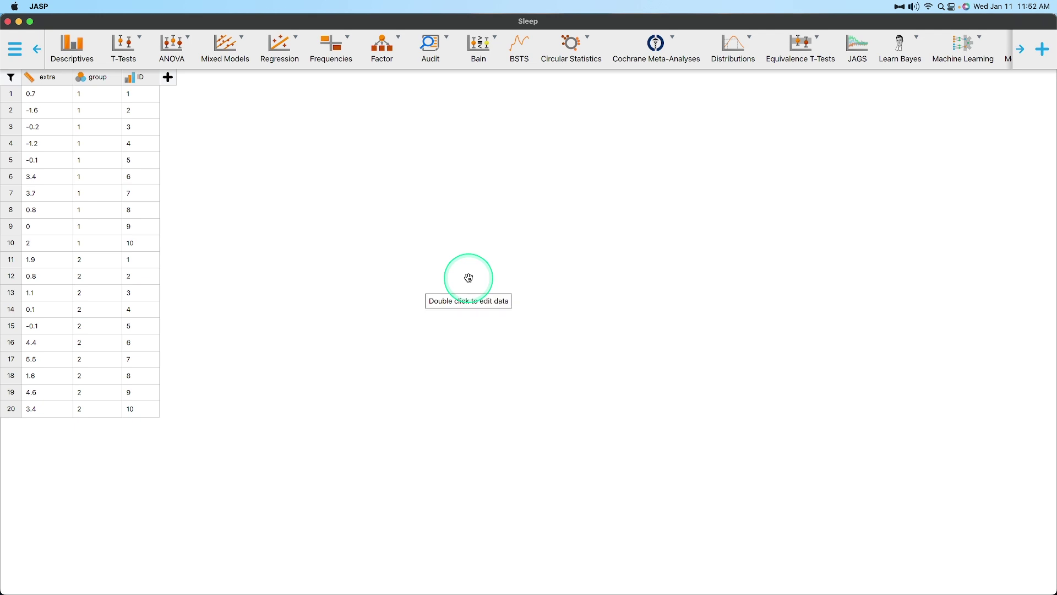
Step: Start a Descriptives analysis and read through its help page
click(80, 57)
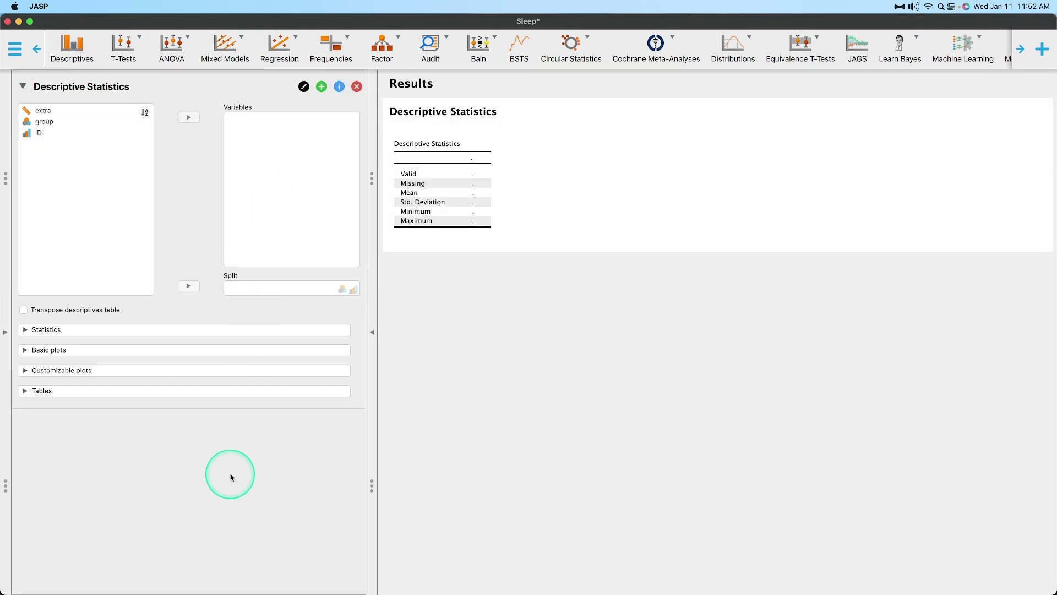
click(339, 87)
drag(263, 17, 944, 16)
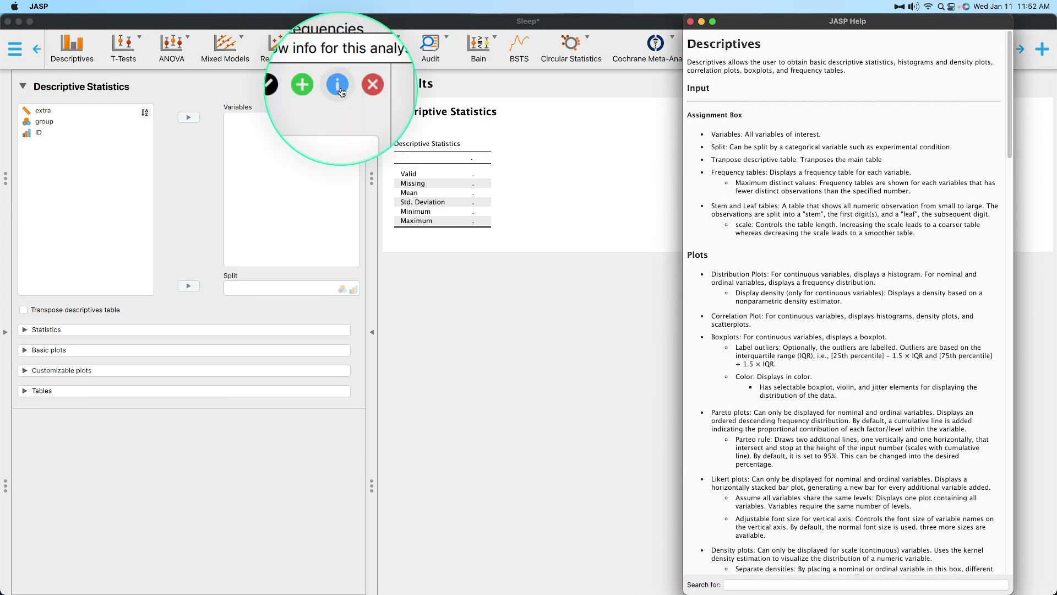
scroll(859, 220, down, 15)
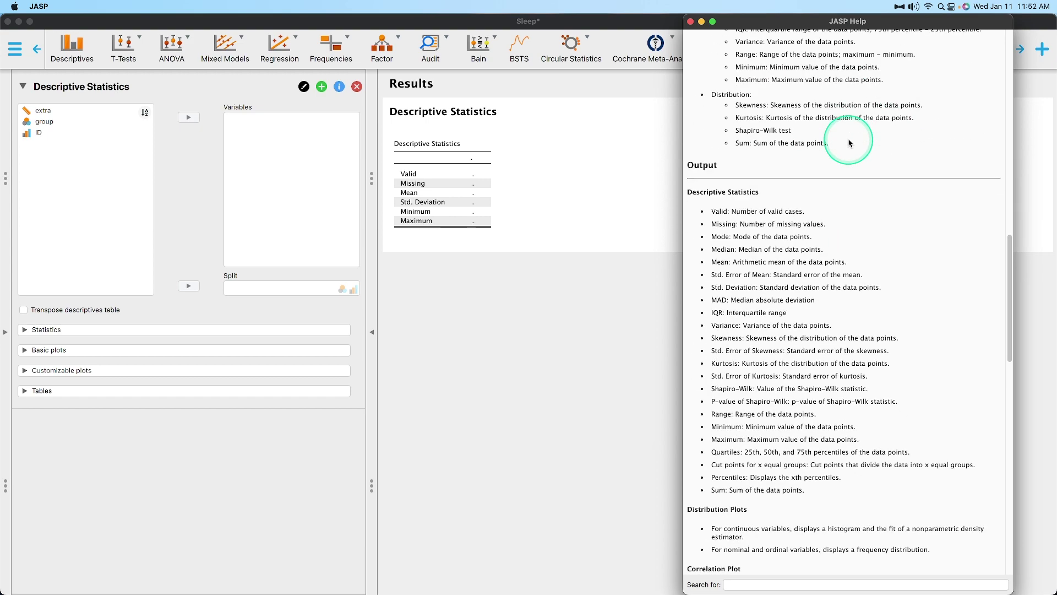
scroll(850, 146, down, 20)
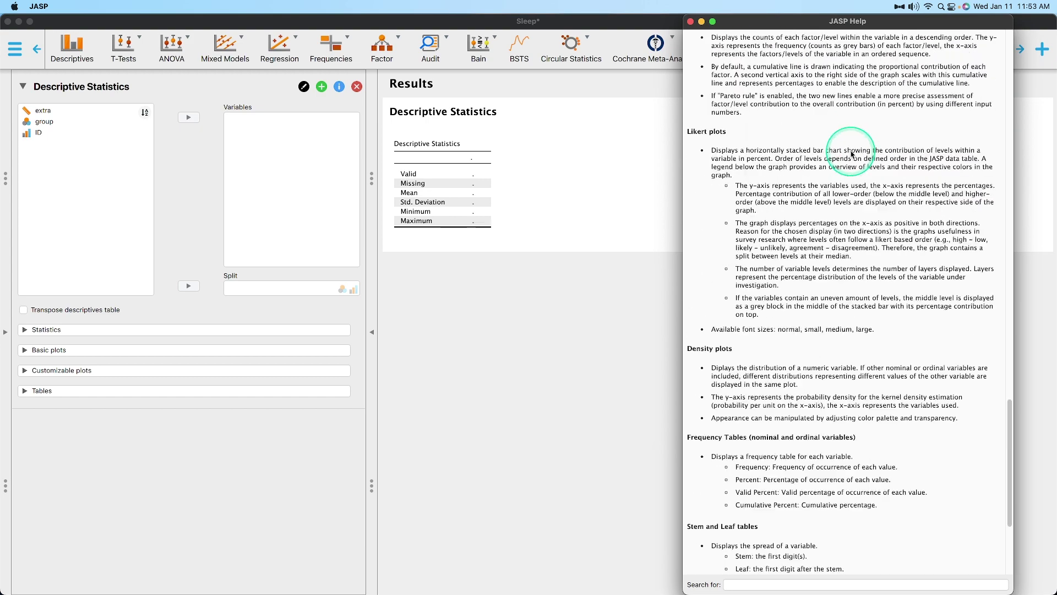
scroll(738, 170, up, 20)
click(690, 21)
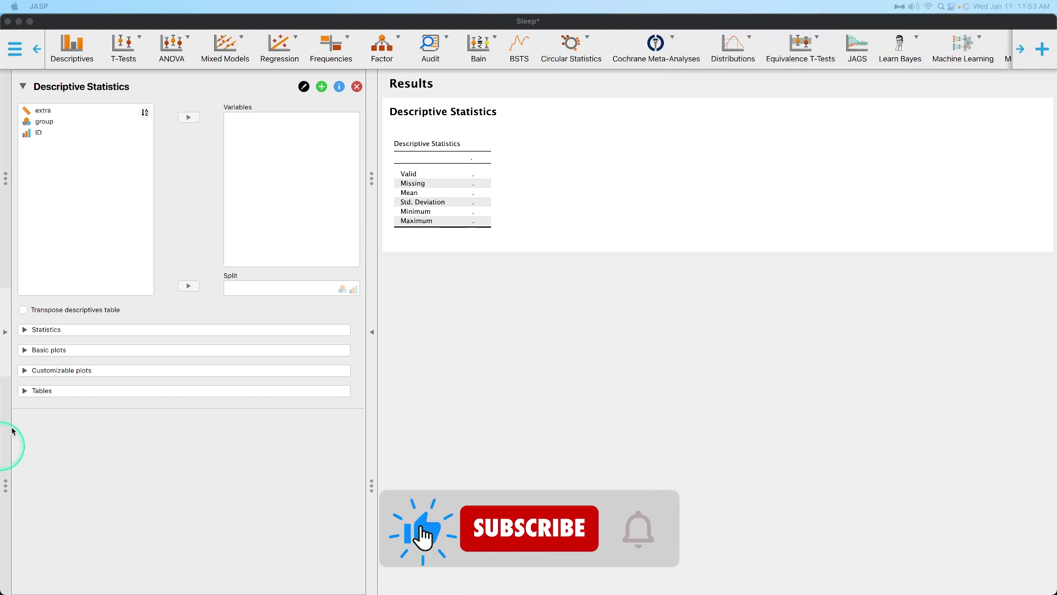
Step: Add extra to the analysed Variables
click(66, 110)
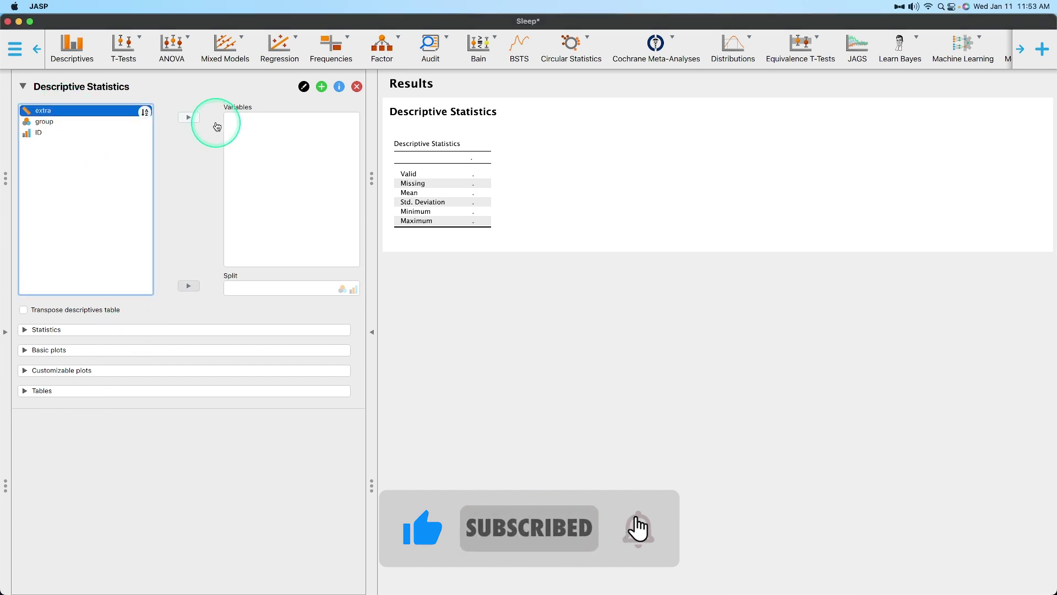
click(189, 117)
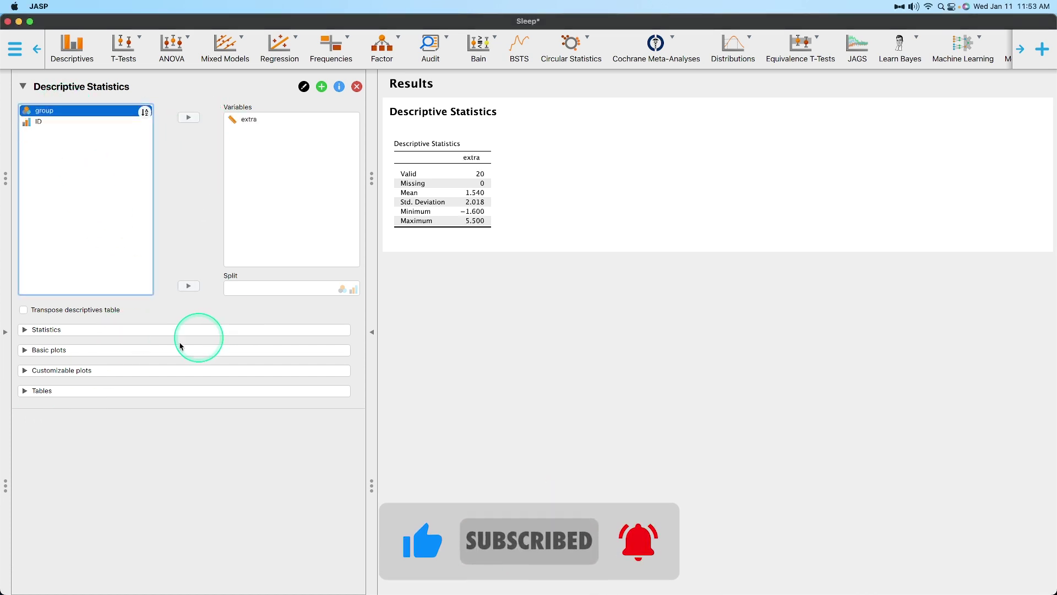
click(258, 128)
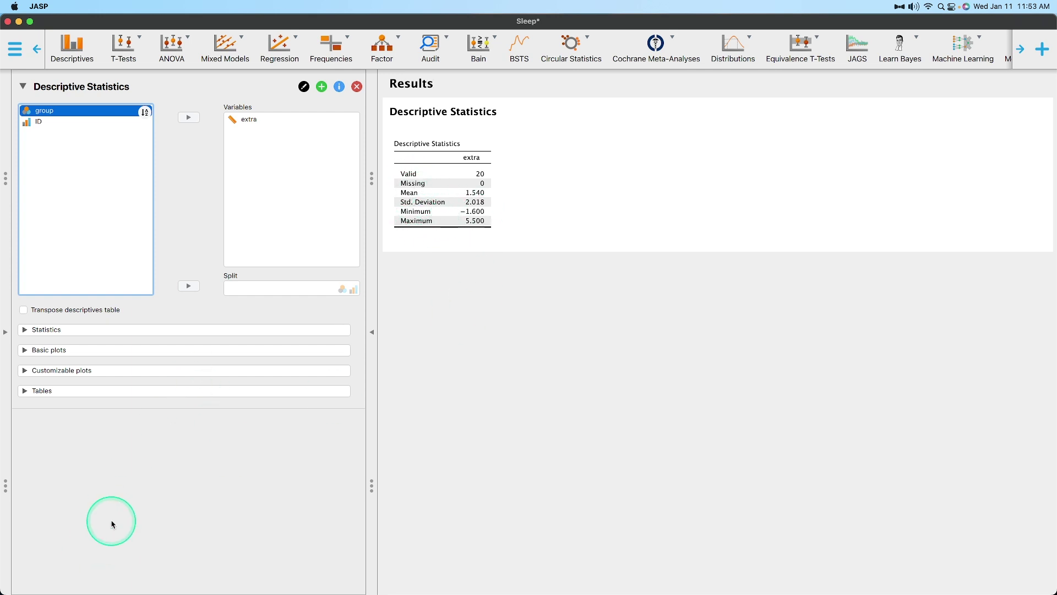
Step: Add mode, median, quartiles, skewness, kurtosis and Shapiro-Wilk to the extra table
click(177, 329)
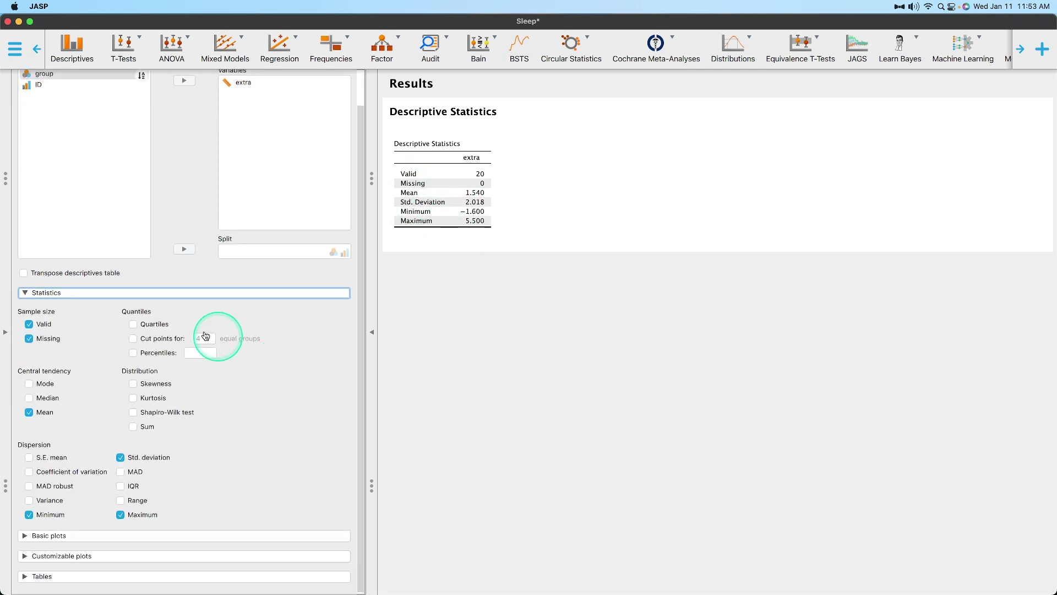
click(29, 383)
click(29, 398)
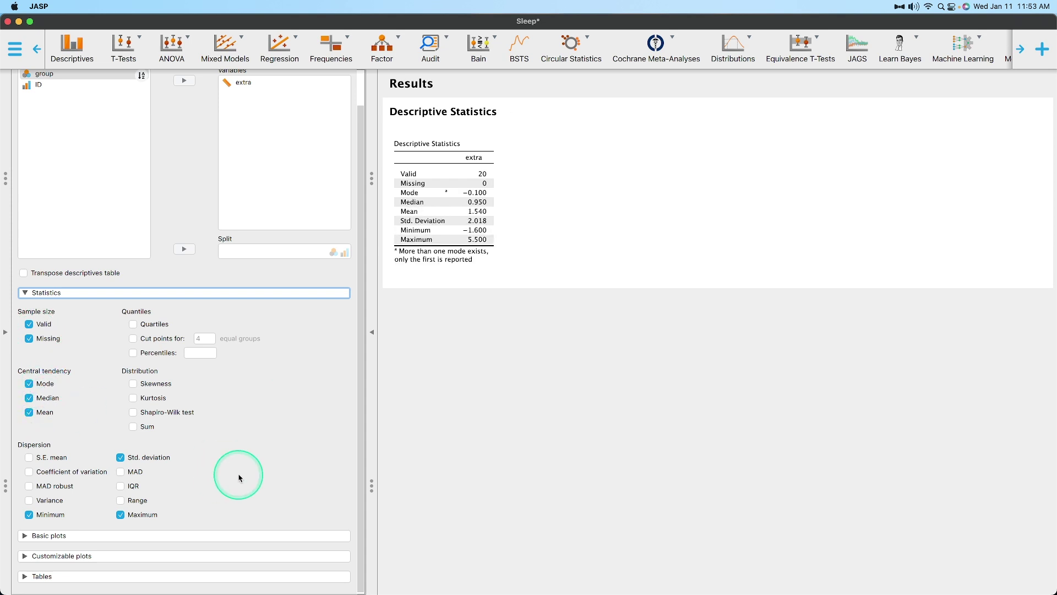
click(157, 325)
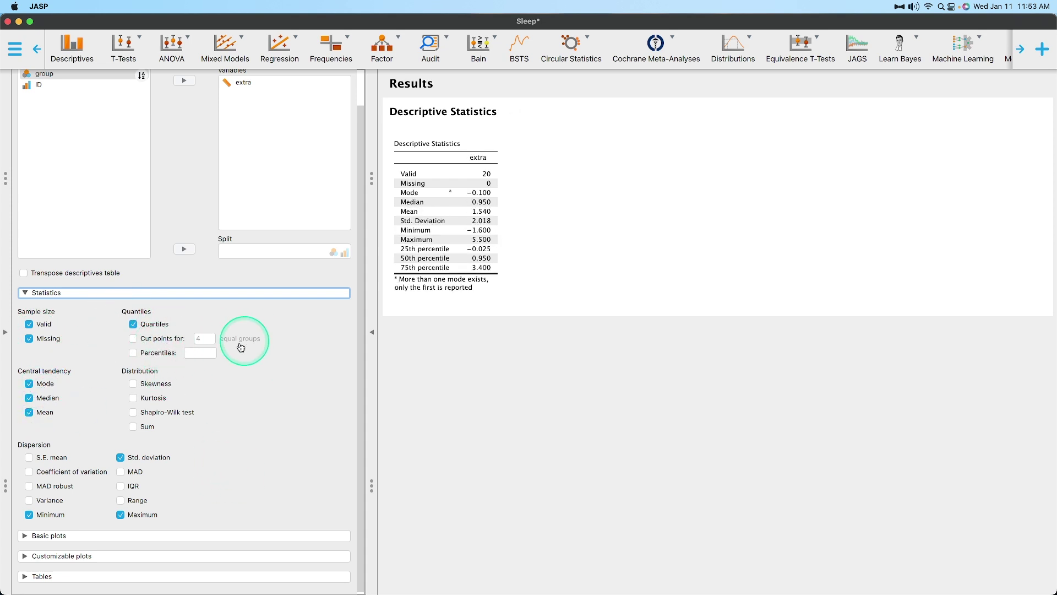
click(156, 385)
click(151, 398)
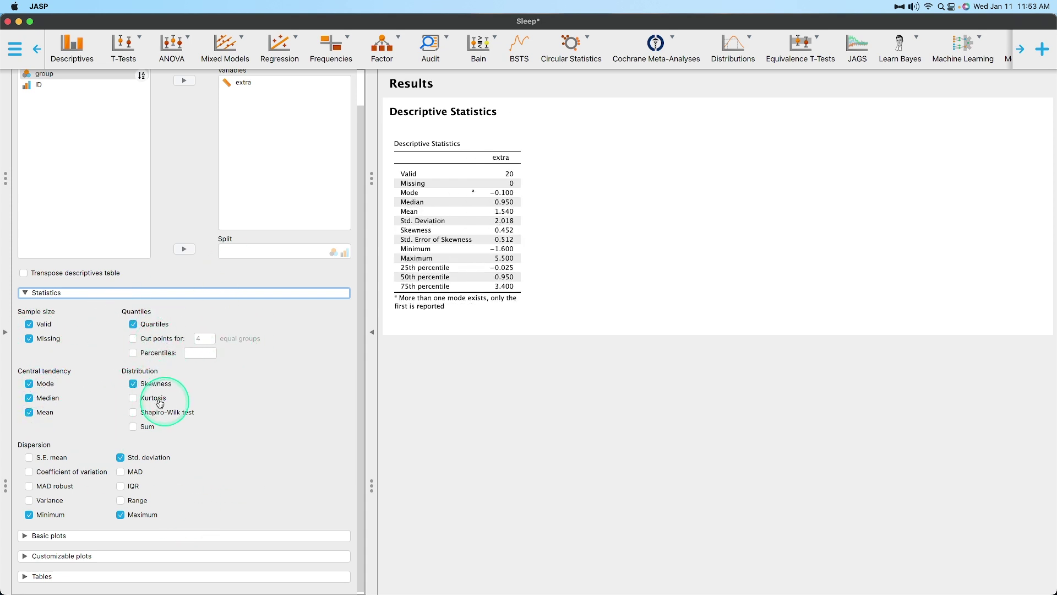
click(181, 414)
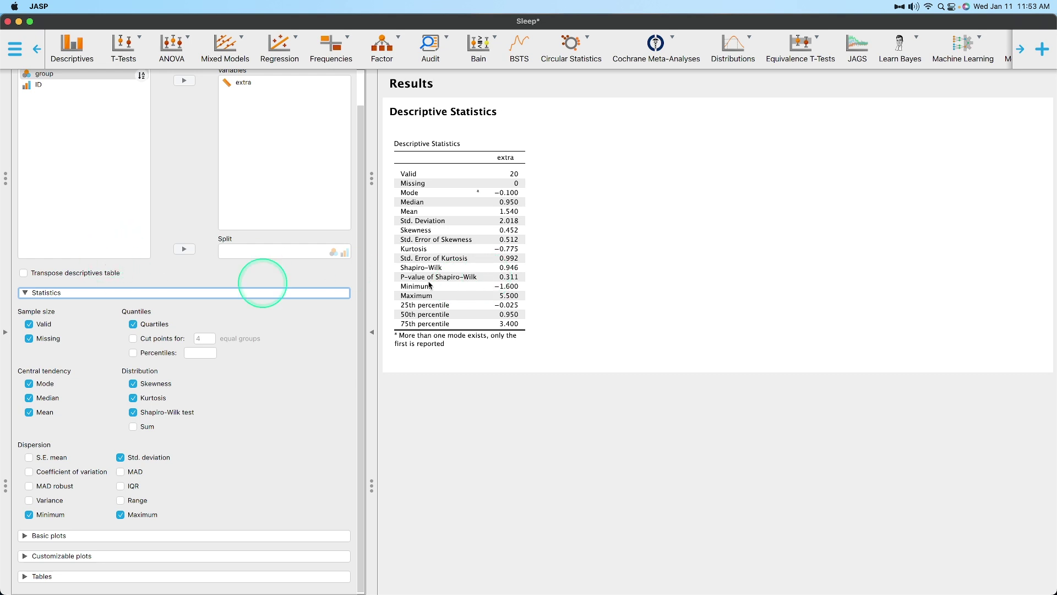
Step: Transpose the descriptives table, inspect it, then restore the vertical layout
click(86, 273)
scroll(488, 173, right, 10)
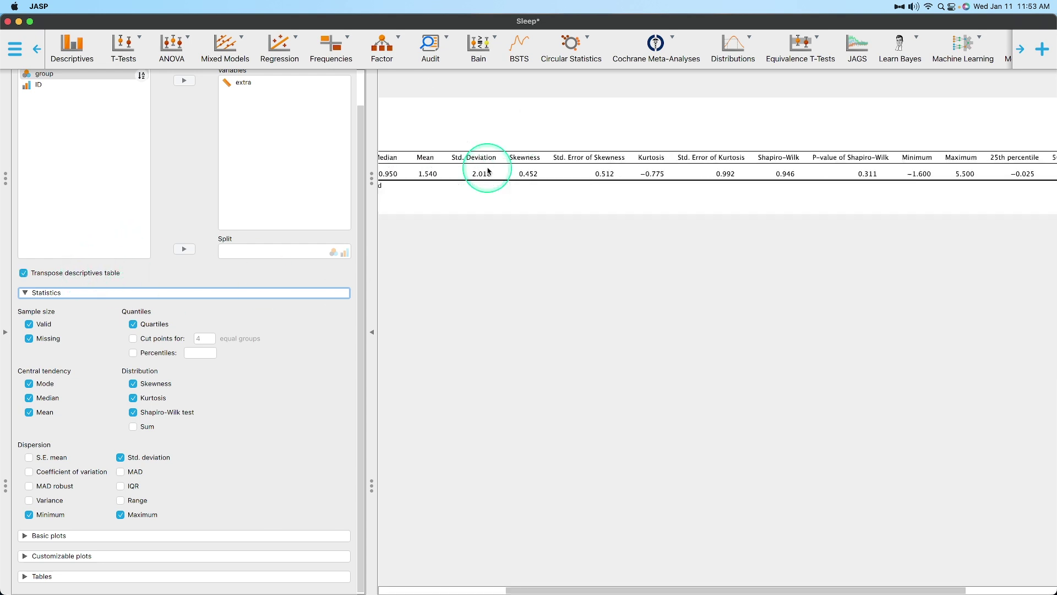
scroll(503, 182, left, 10)
scroll(505, 180, right, 10)
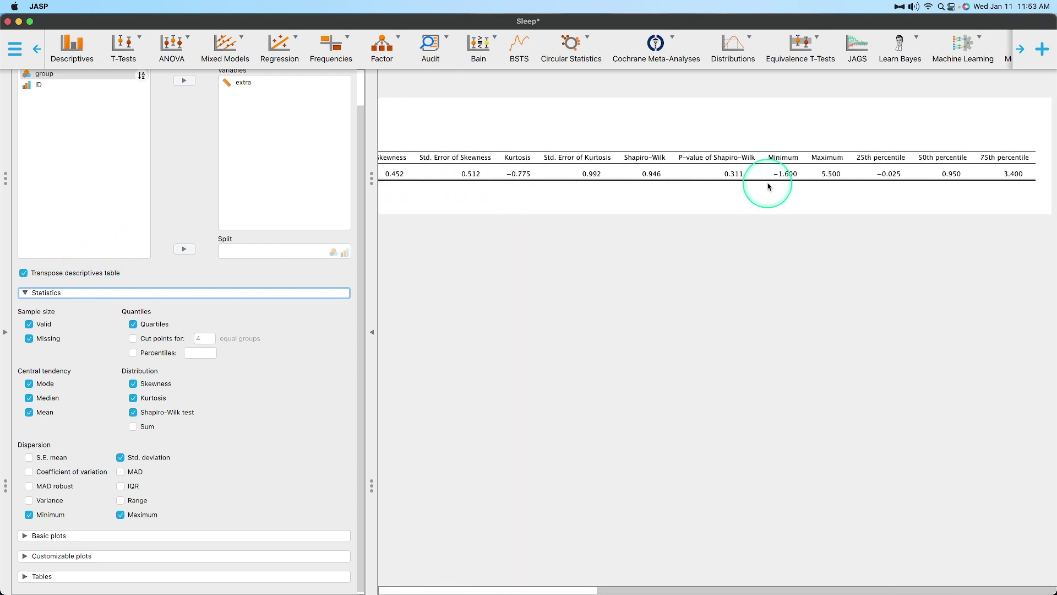
scroll(792, 185, left, 10)
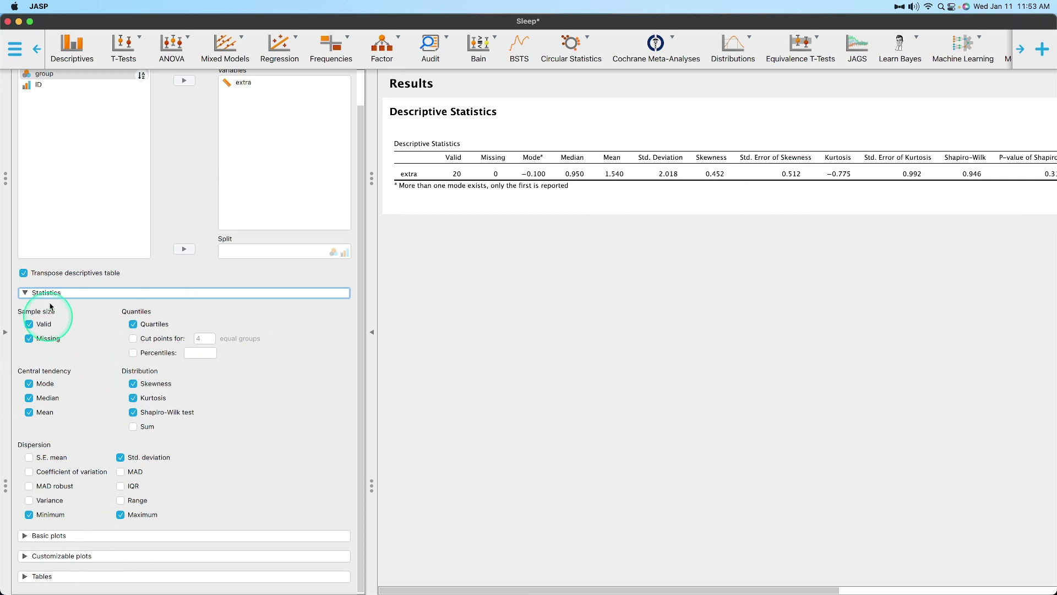
click(55, 273)
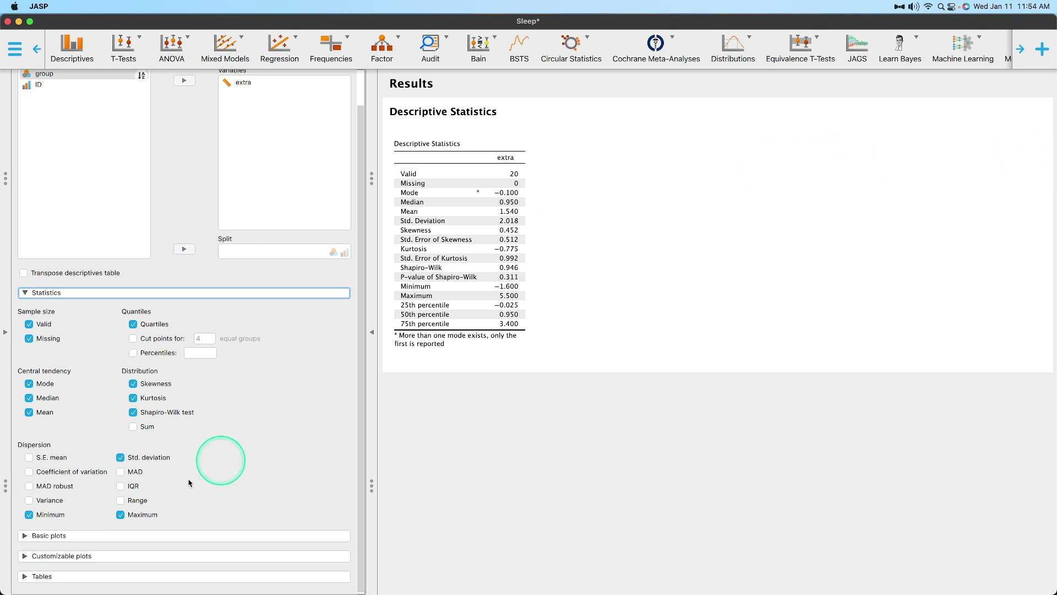
Step: Add S.E. mean, variance, range and IQR to the table
click(64, 455)
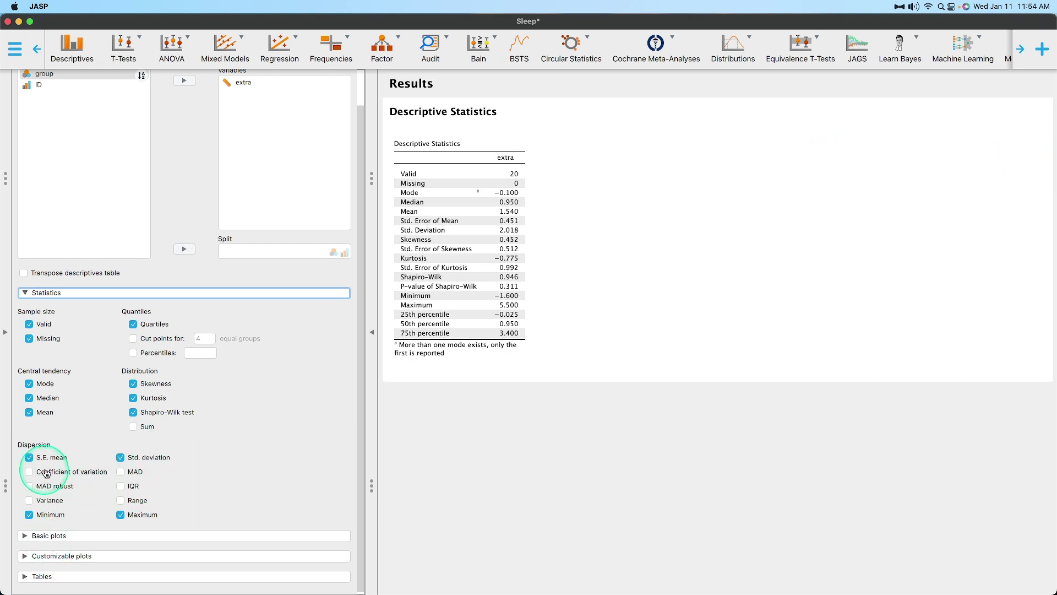
click(48, 499)
click(121, 500)
click(121, 486)
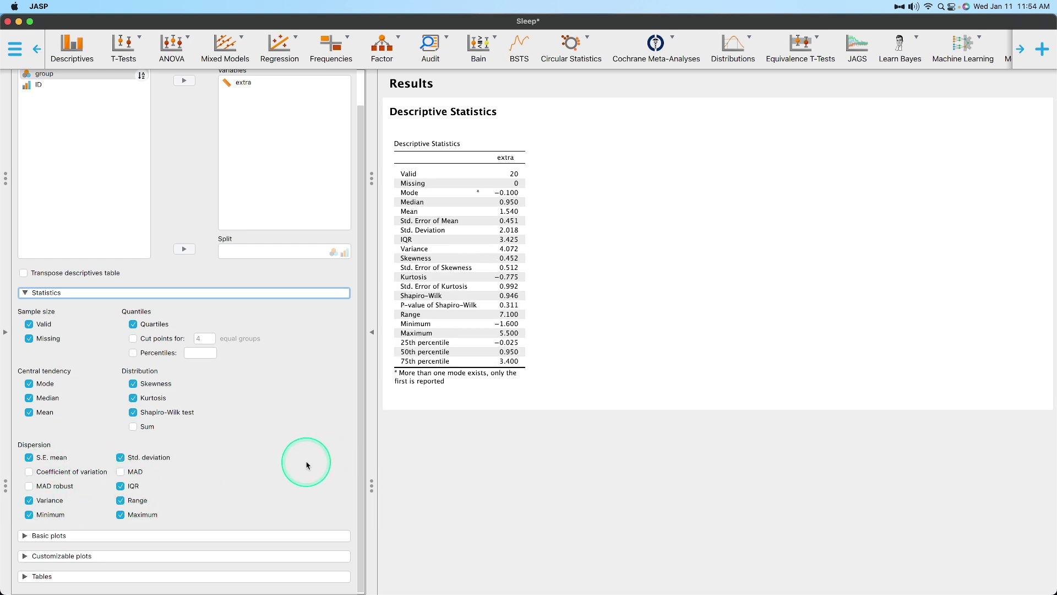
Step: Add a distribution plot of extra with a density curve overlaid
click(231, 293)
click(184, 352)
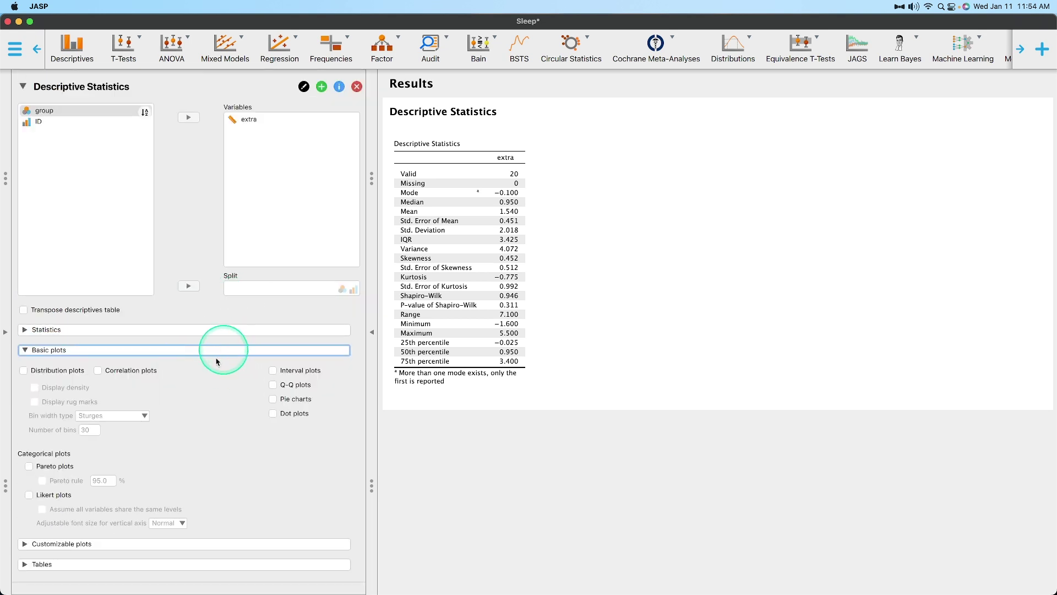
click(45, 370)
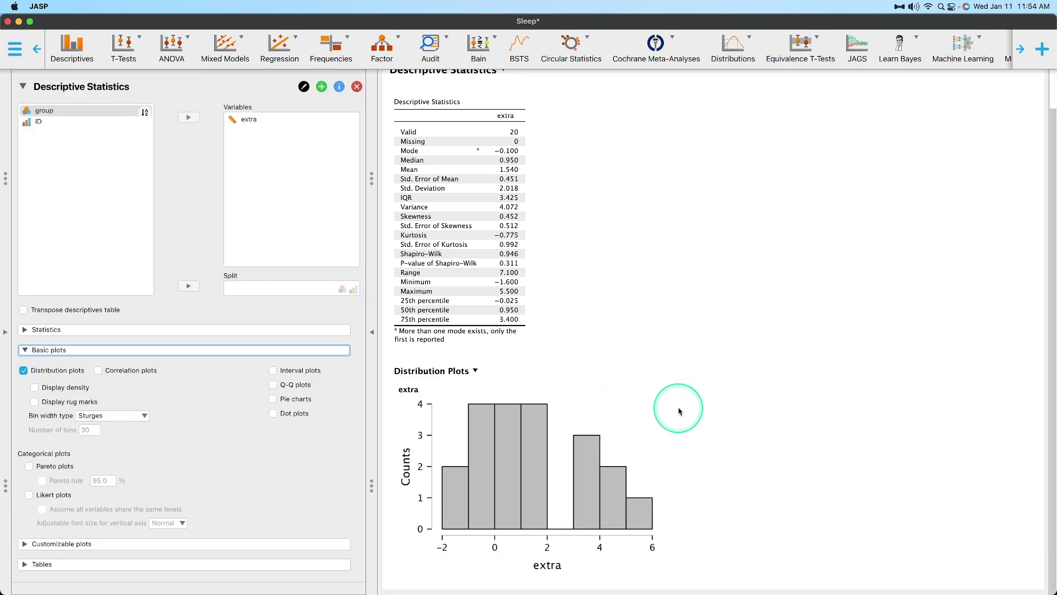
click(36, 387)
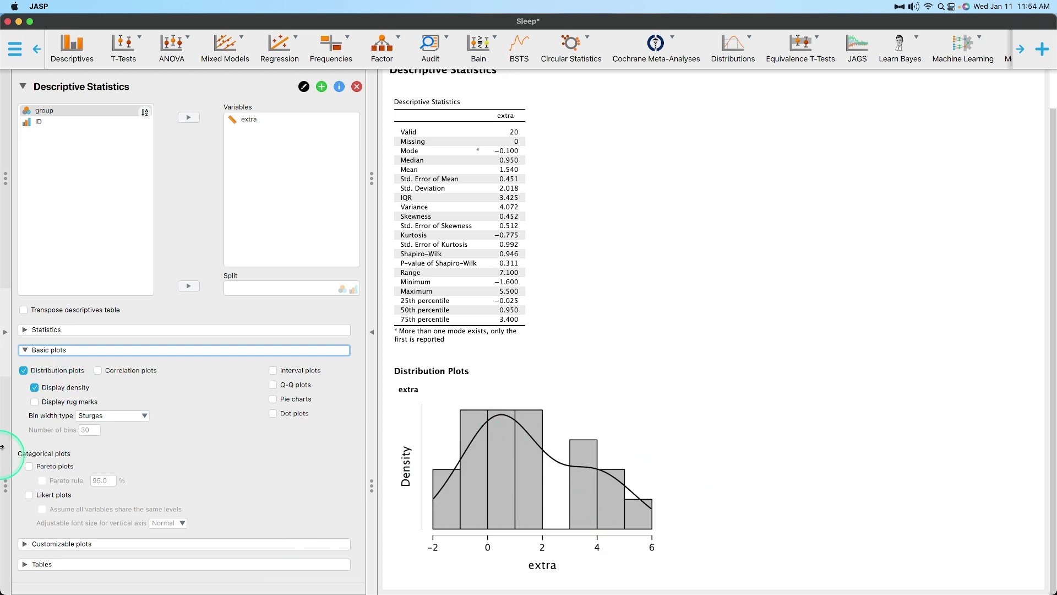
Step: Try Scott, Doane, Freedman-Diaconis and Manual bin widths, ending on Sturges
click(126, 416)
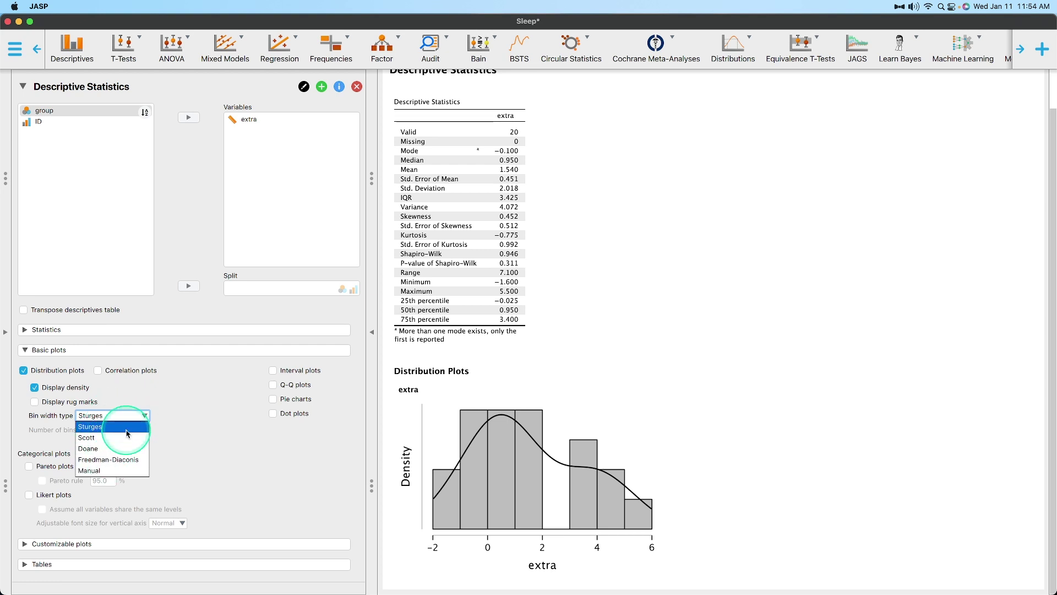
click(126, 438)
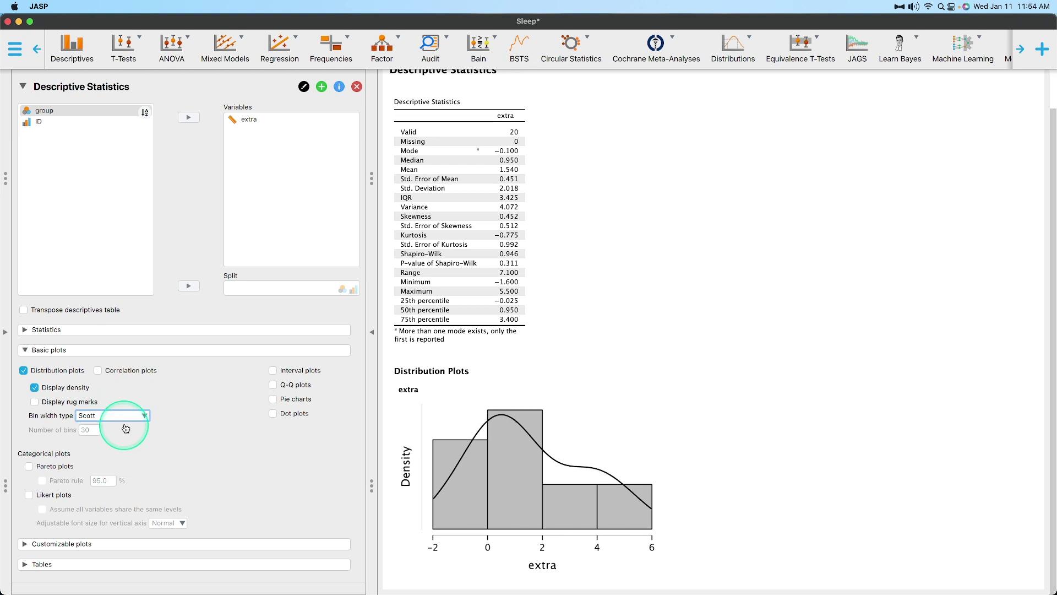
click(128, 415)
click(111, 453)
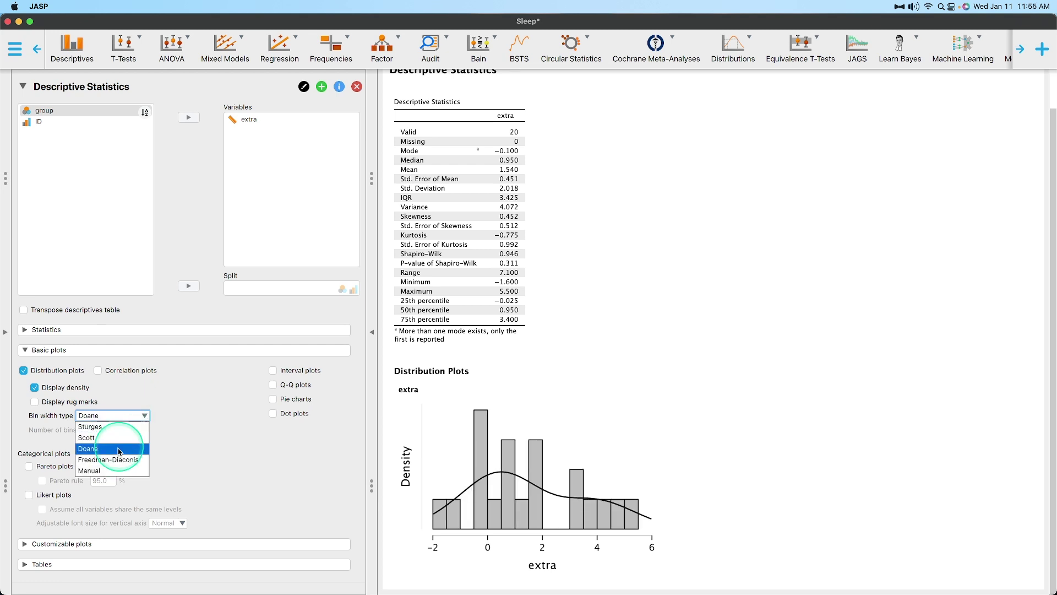
click(117, 460)
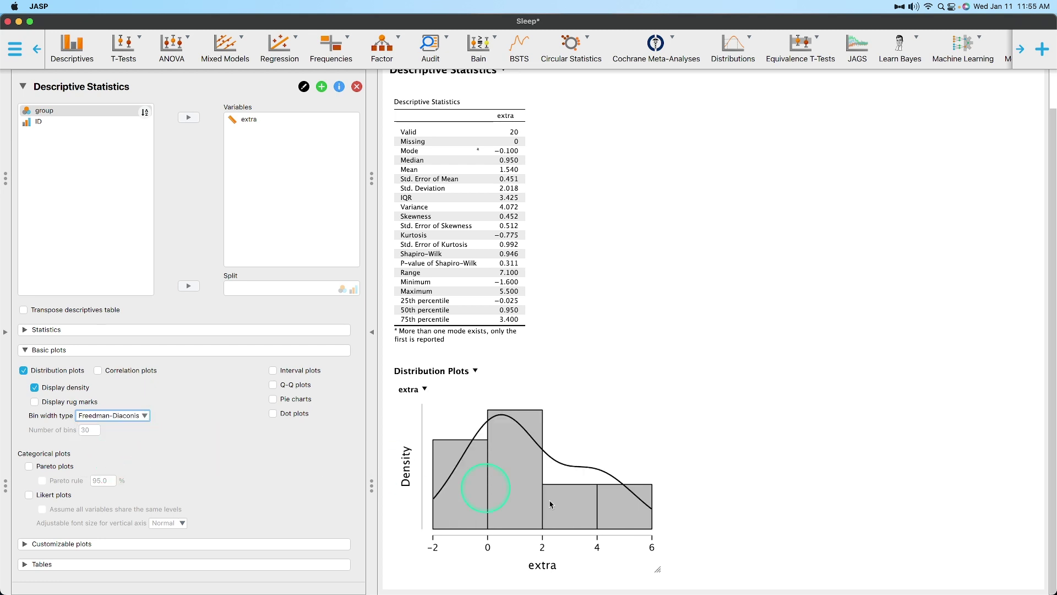
click(142, 415)
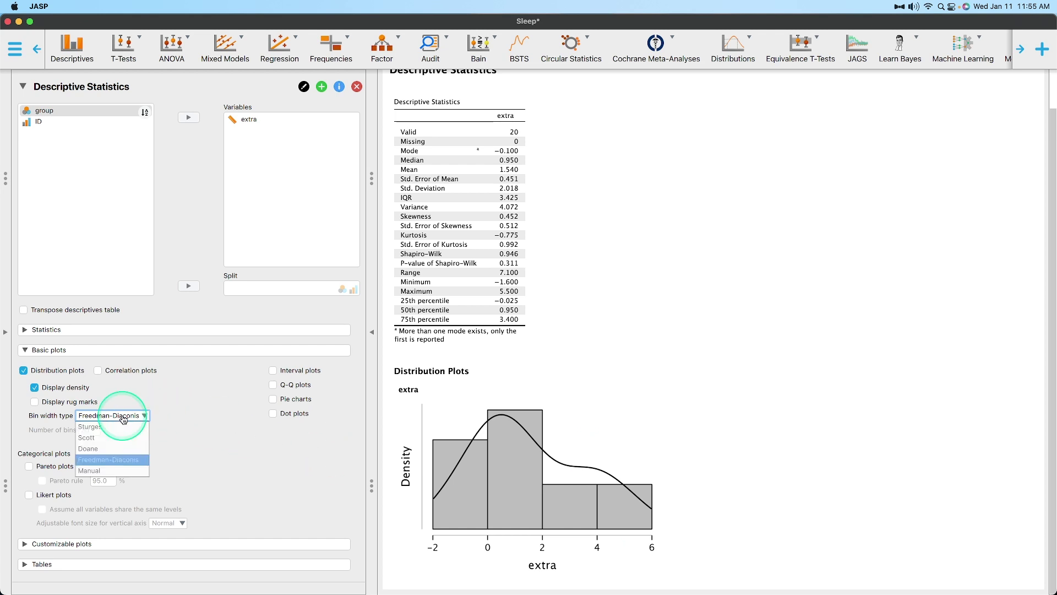
click(116, 463)
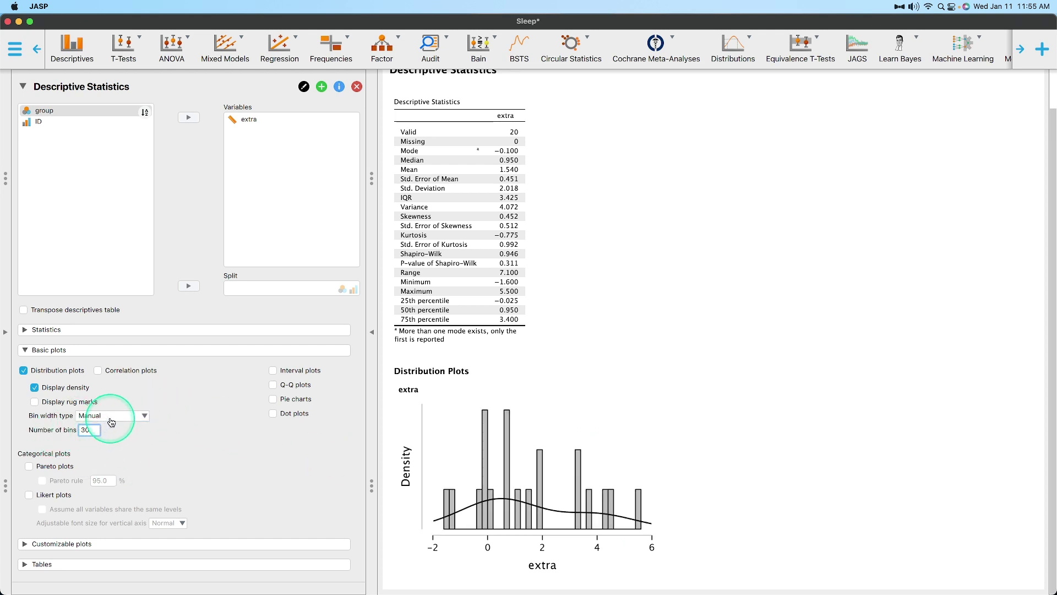
click(112, 419)
click(108, 422)
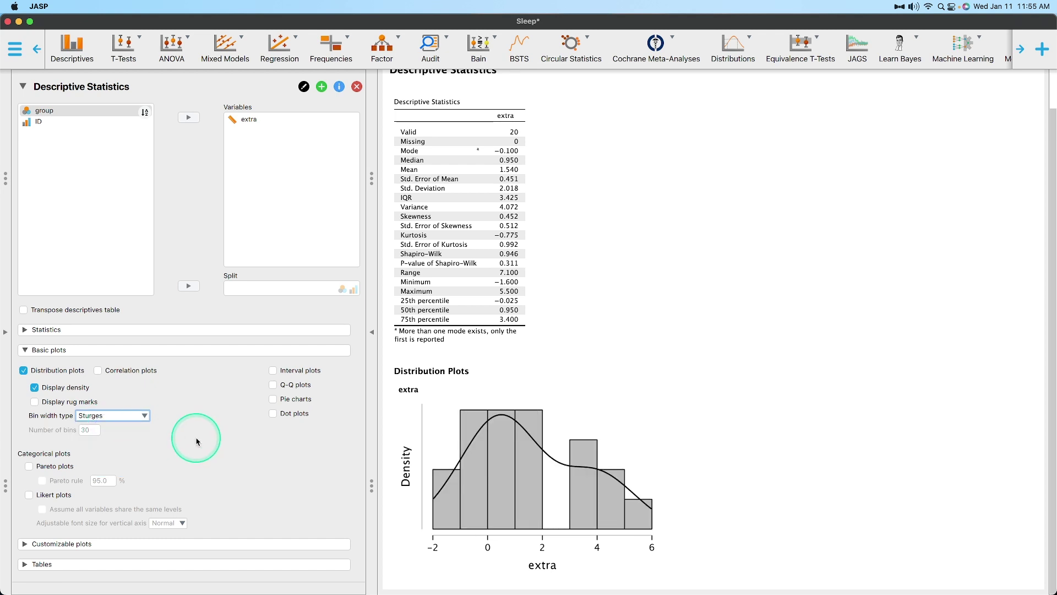
Step: Briefly add and then remove correlation plots and a Pareto plot
click(134, 371)
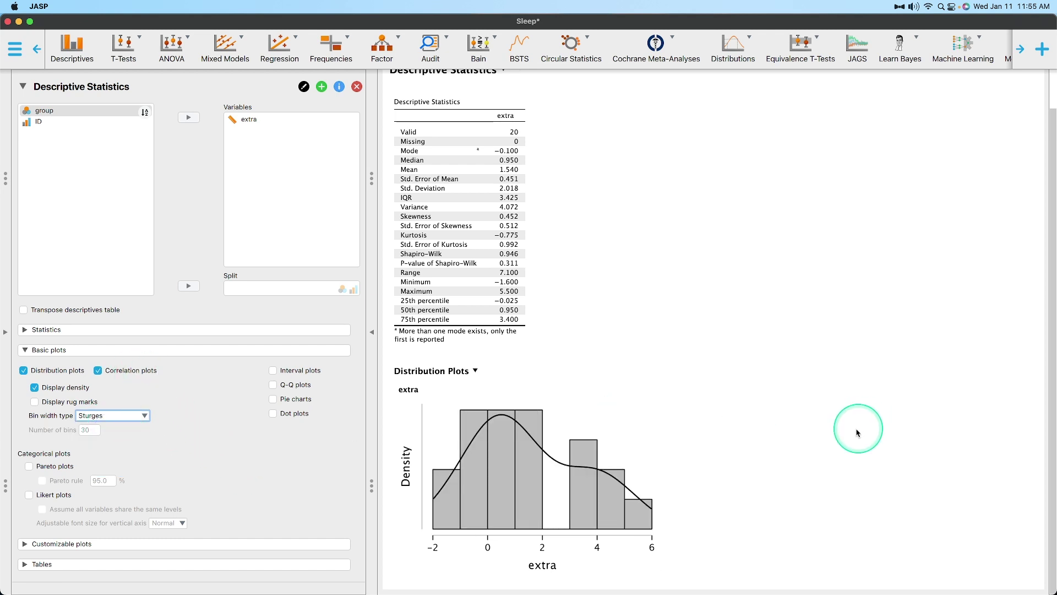
scroll(849, 424, up, 1)
click(110, 370)
click(30, 466)
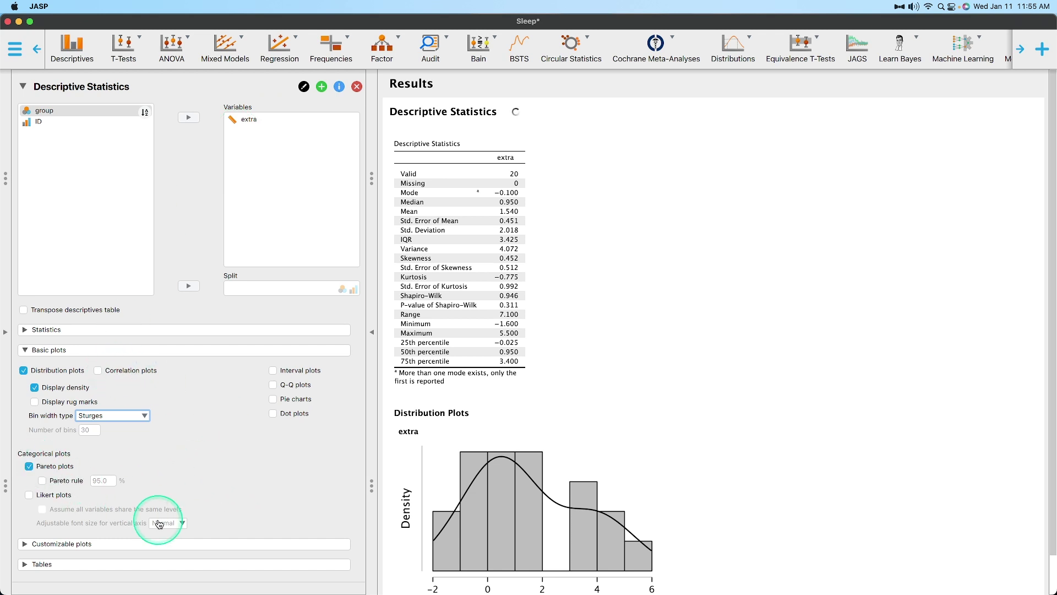
scroll(630, 424, down, 1)
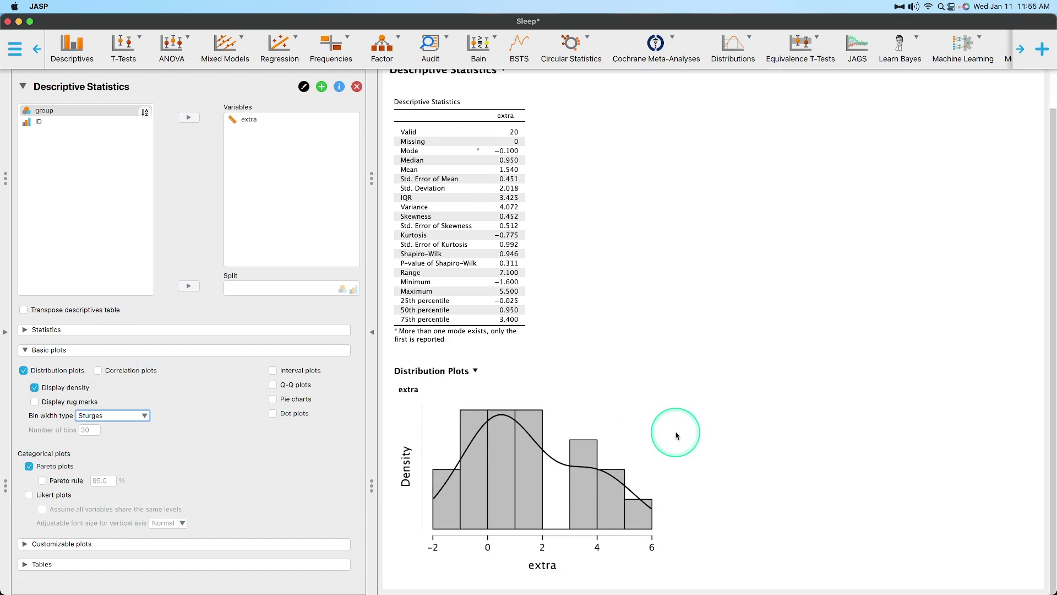
click(60, 466)
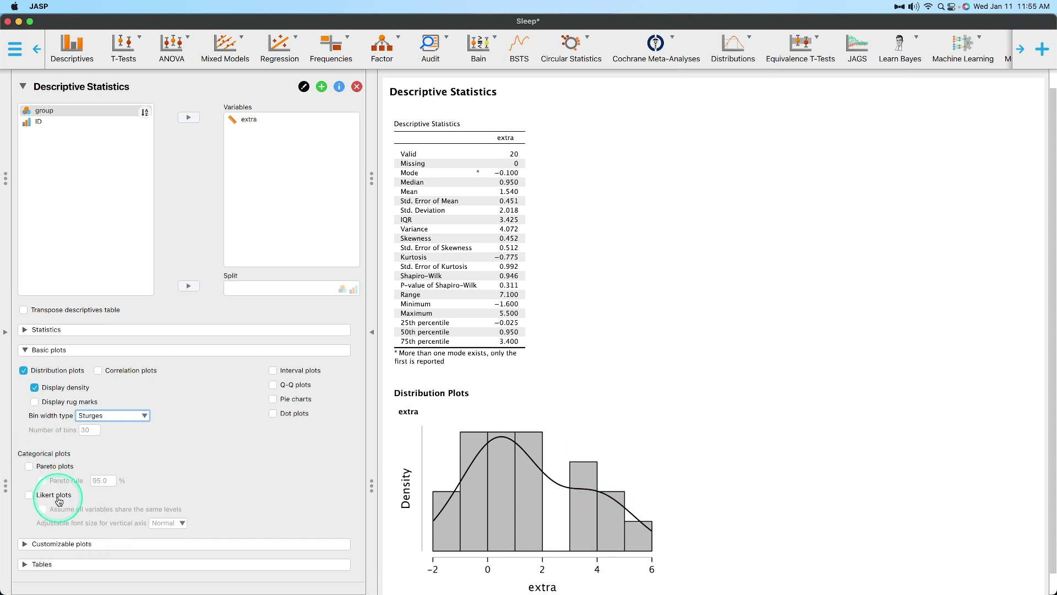
Step: Add an interval plot and a dot plot of extra, then review the results
click(282, 370)
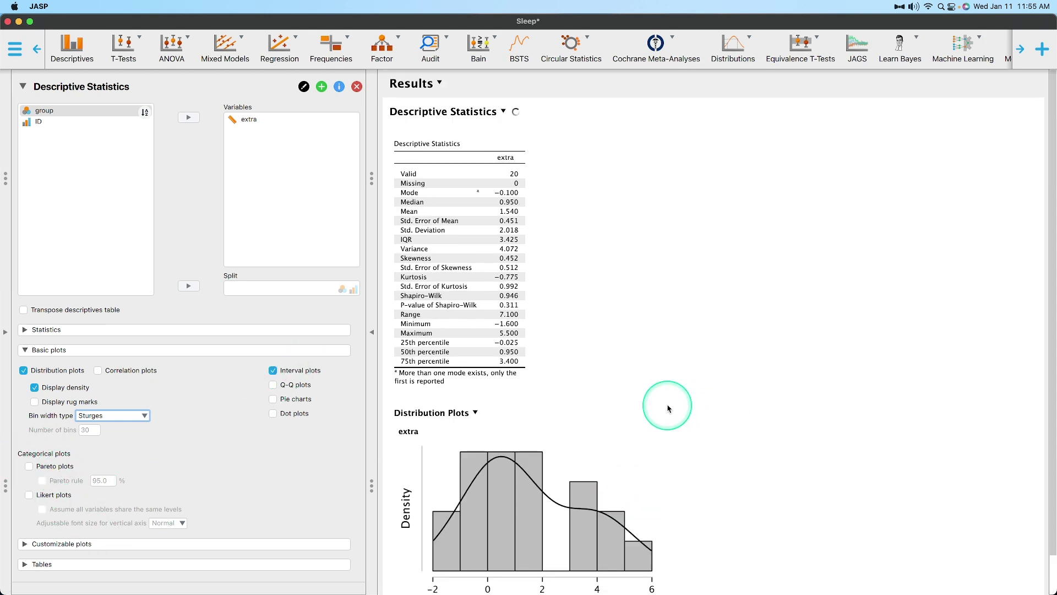
click(298, 412)
scroll(731, 432, down, 10)
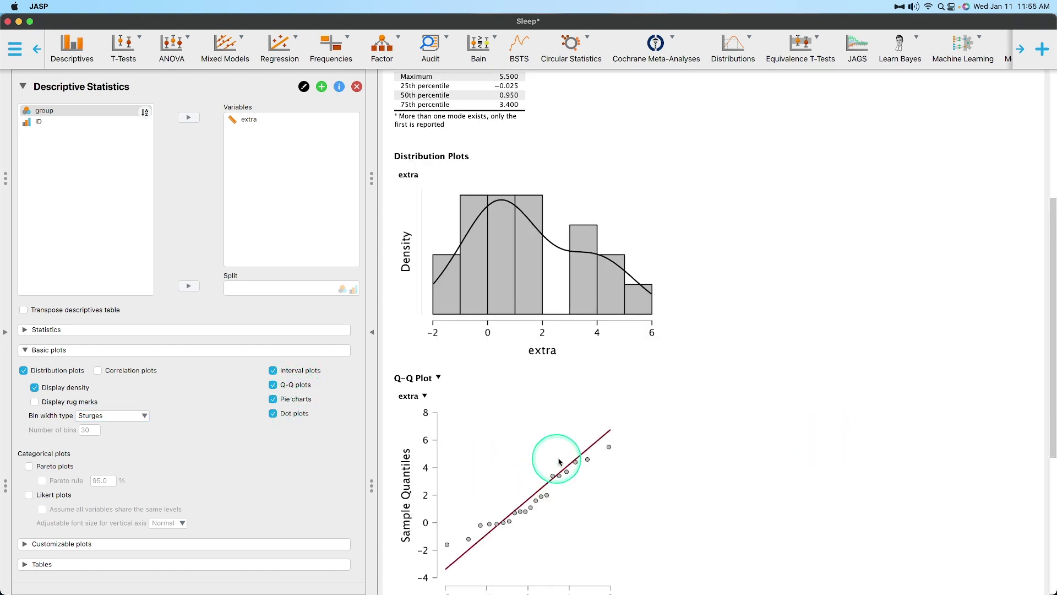
scroll(539, 358, down, 5)
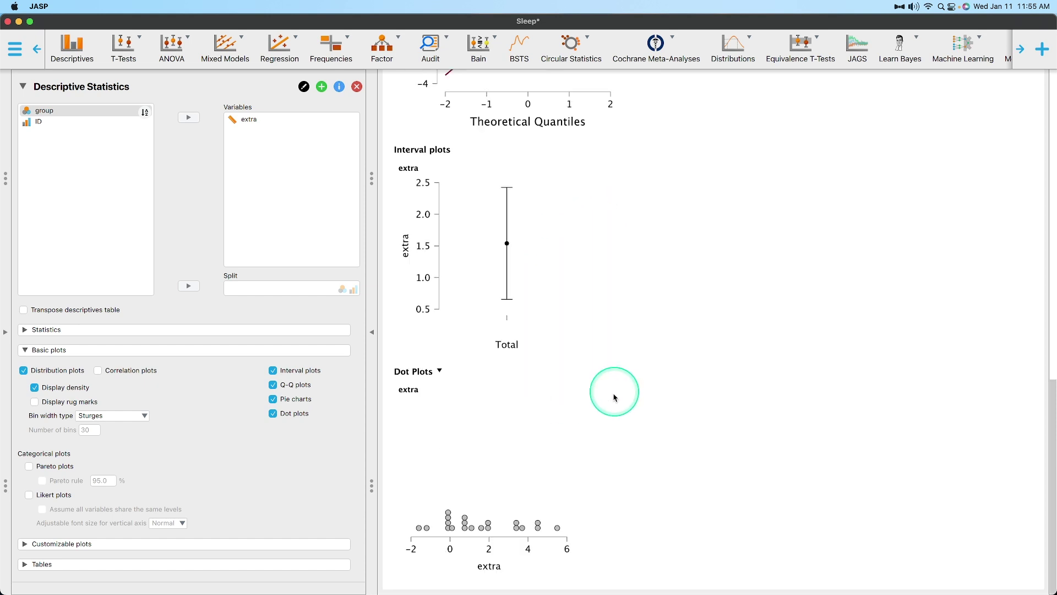
scroll(589, 452, up, 3)
scroll(567, 506, up, 15)
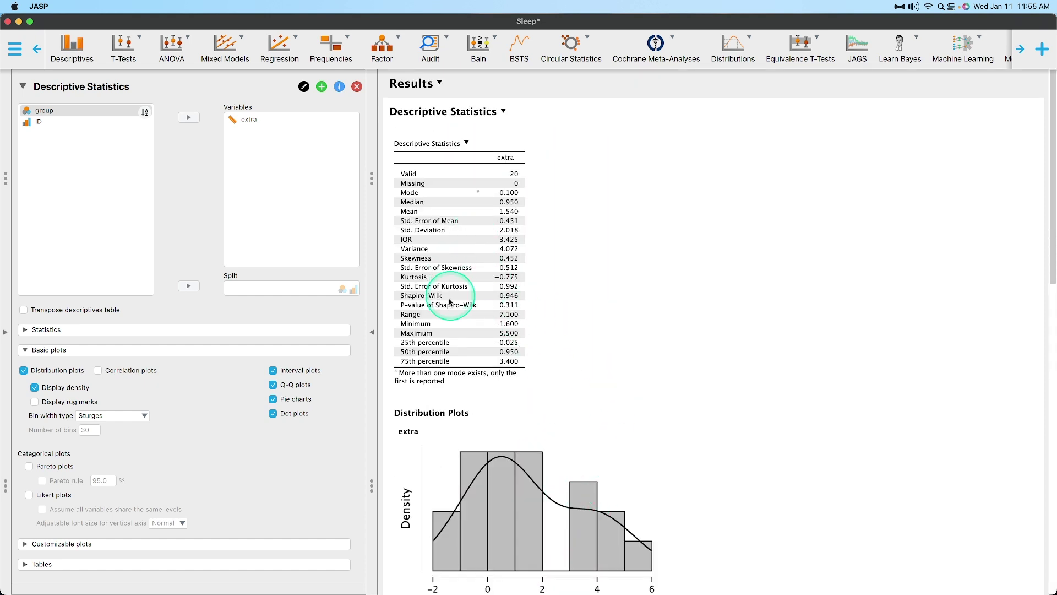
scroll(655, 474, down, 10)
scroll(655, 477, down, 3)
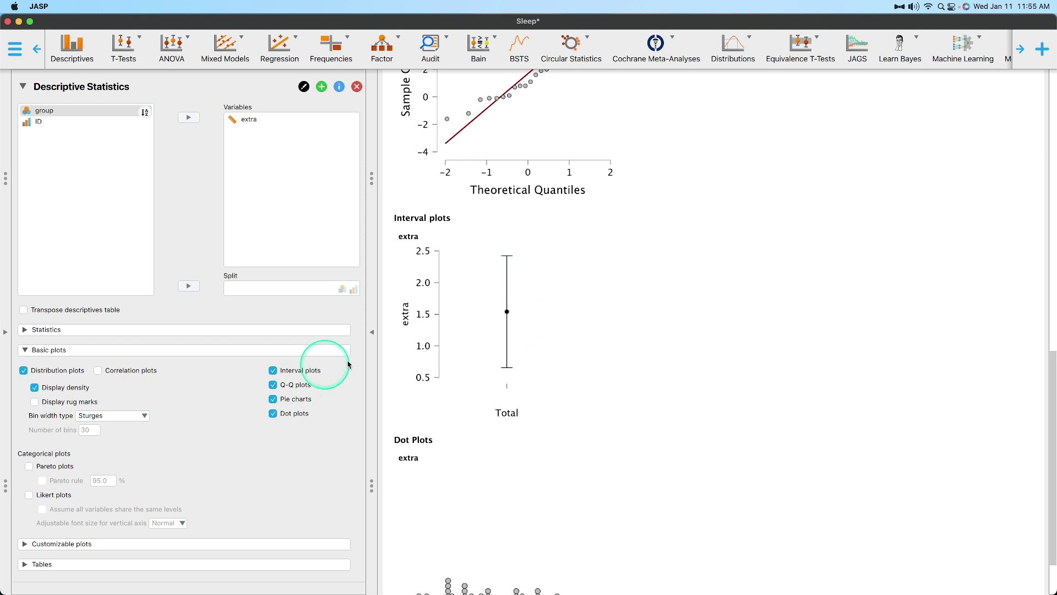
scroll(533, 331, down, 2)
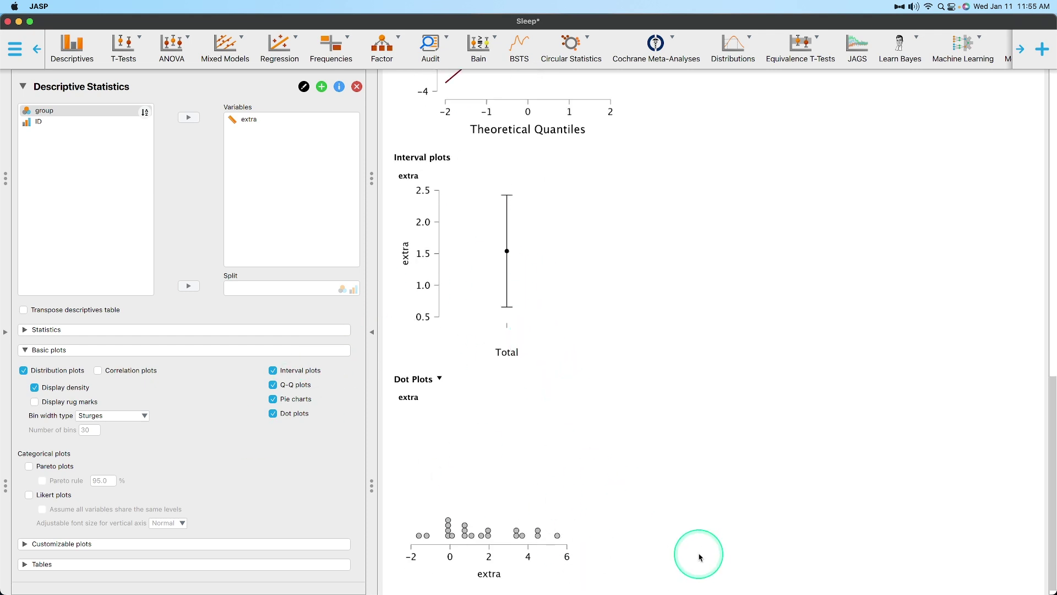
mouse_move(485, 541)
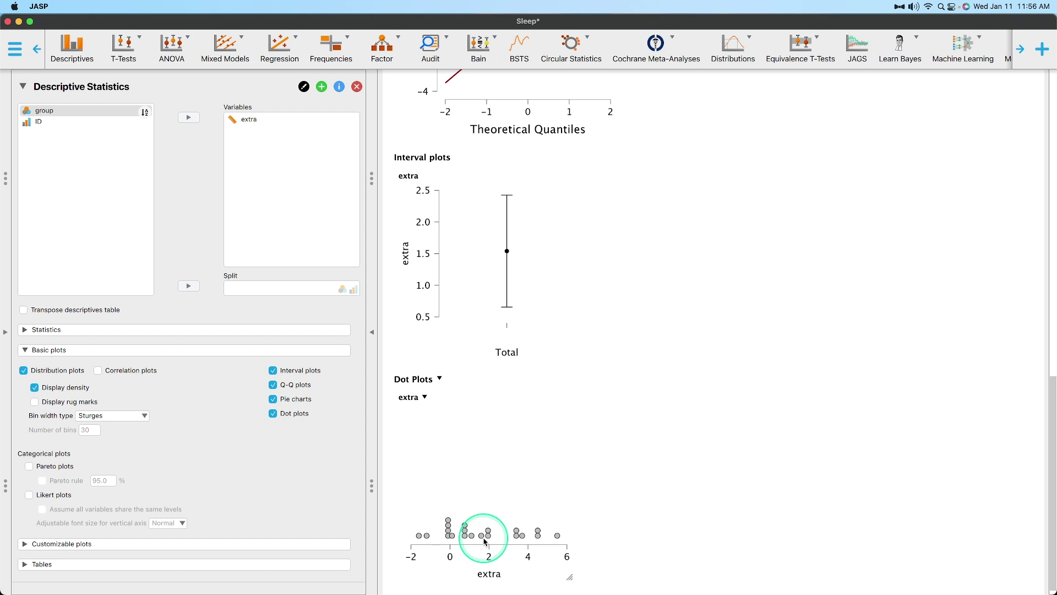
scroll(485, 541, up, 15)
scroll(606, 441, down, 4)
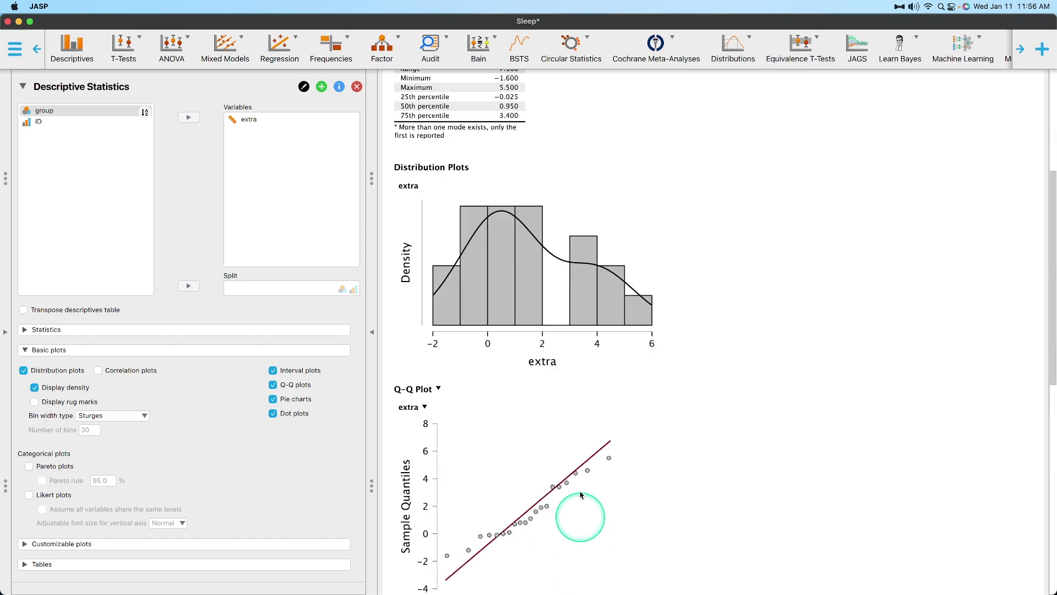
scroll(633, 302, down, 9)
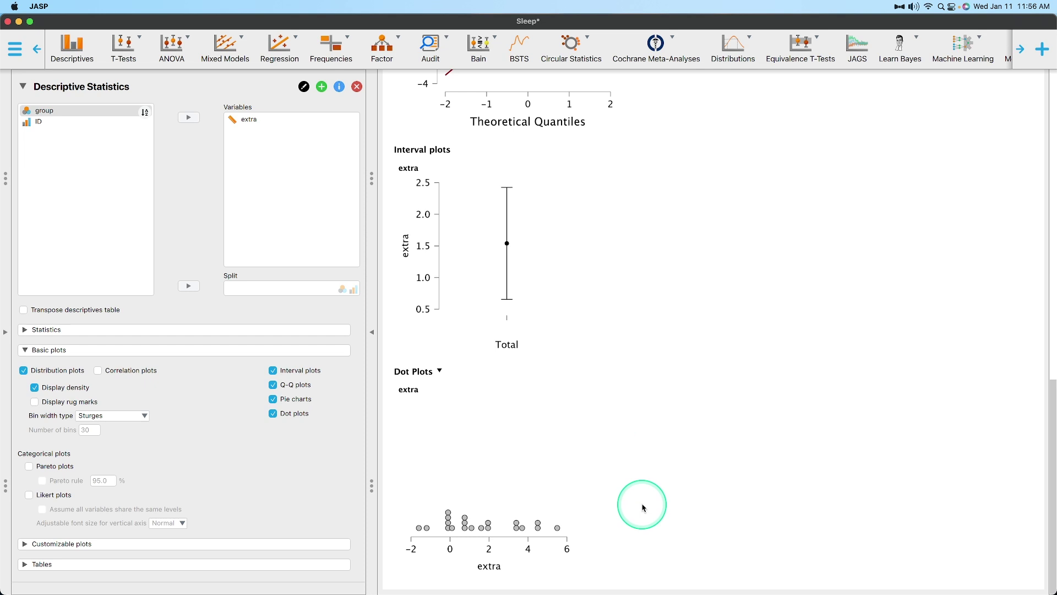
click(216, 349)
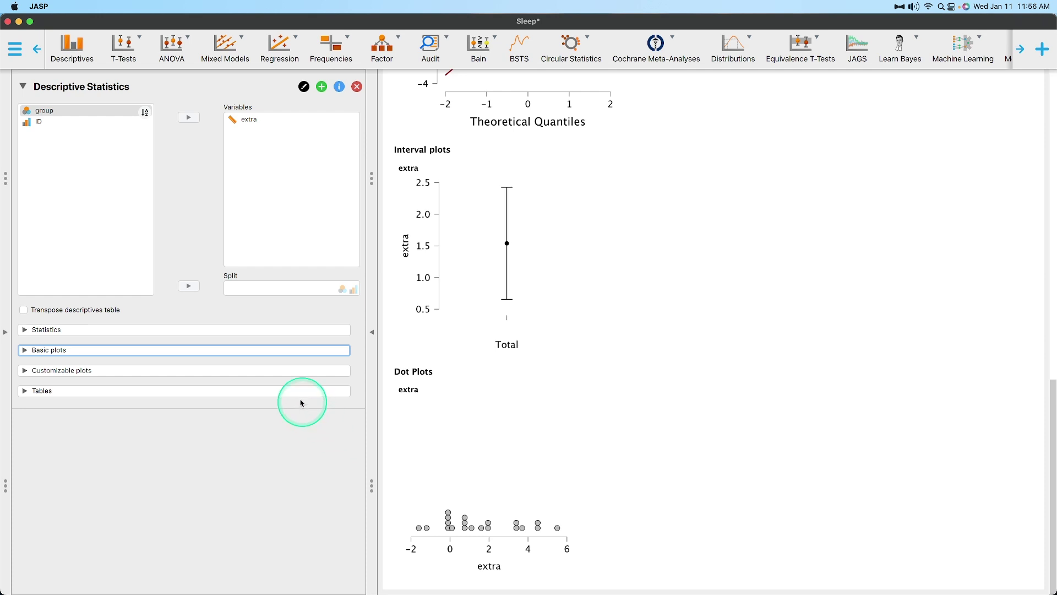
Step: Expand the Customizable plots options and look over them
click(288, 372)
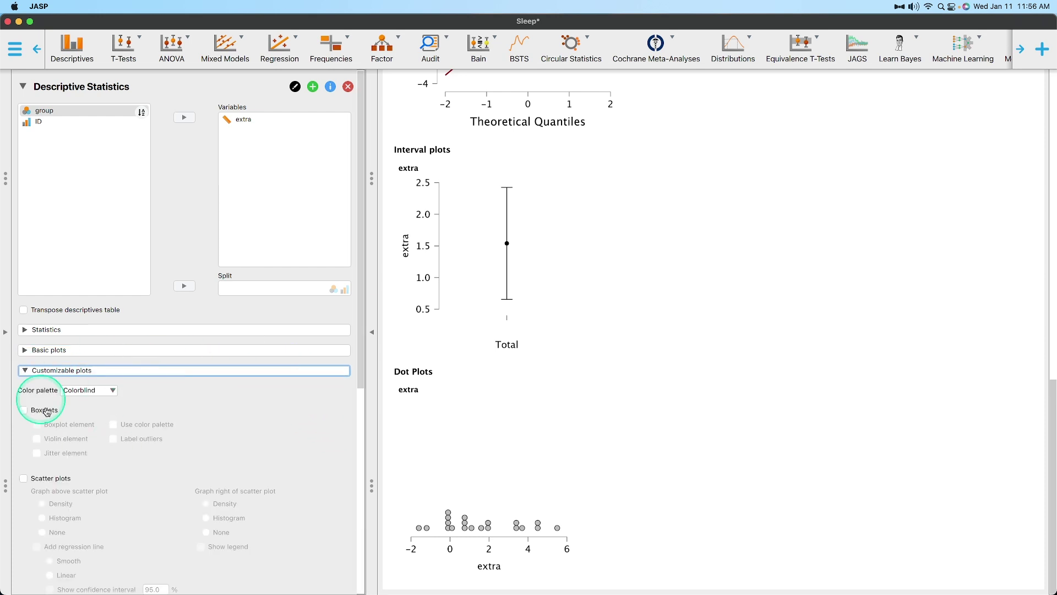
click(62, 350)
click(61, 349)
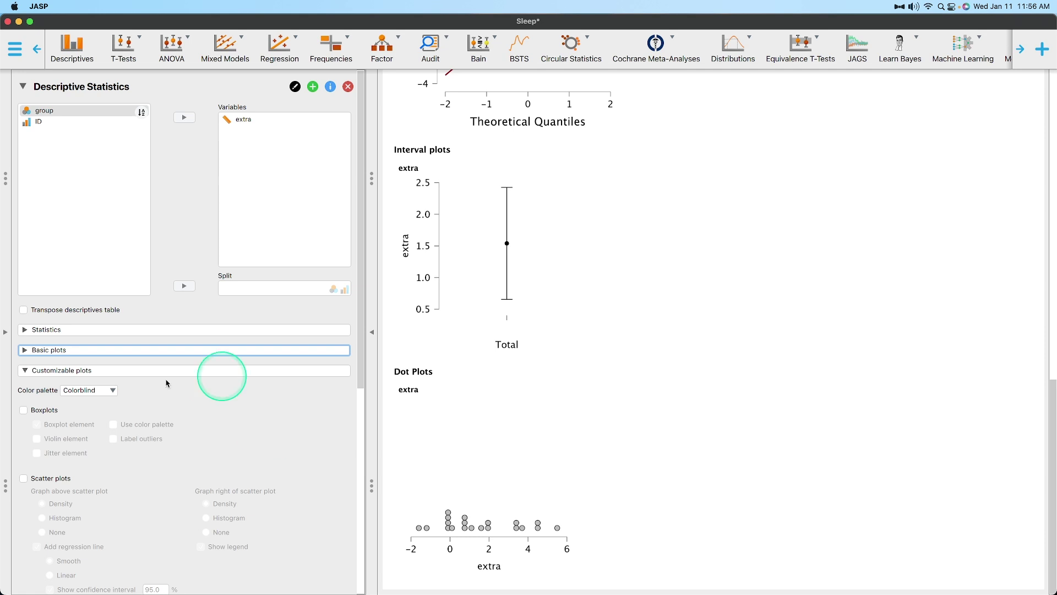
scroll(157, 449, down, 10)
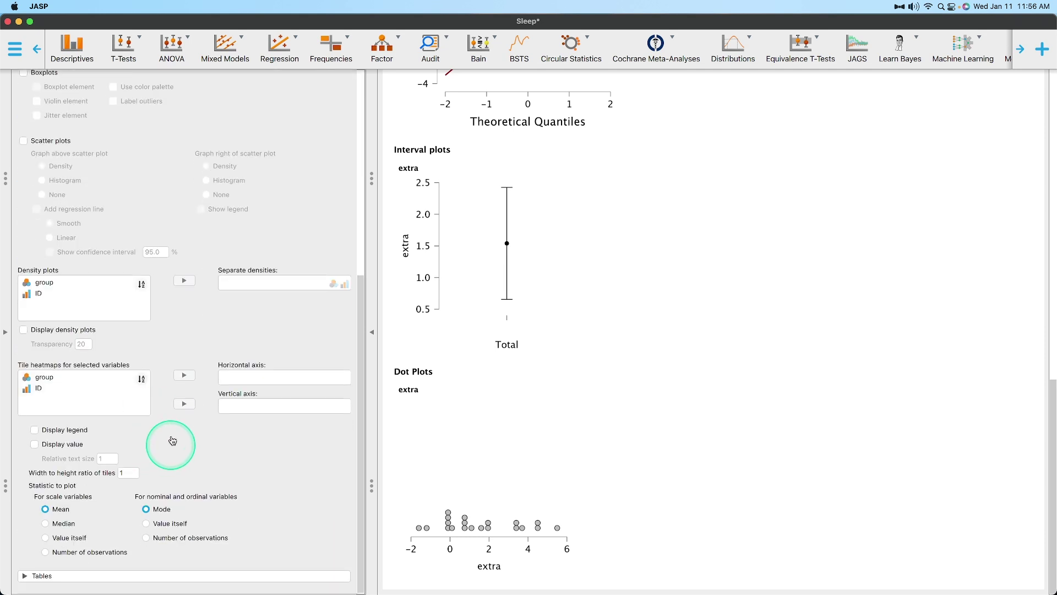
scroll(213, 429, up, 9)
scroll(213, 424, down, 9)
scroll(176, 448, up, 10)
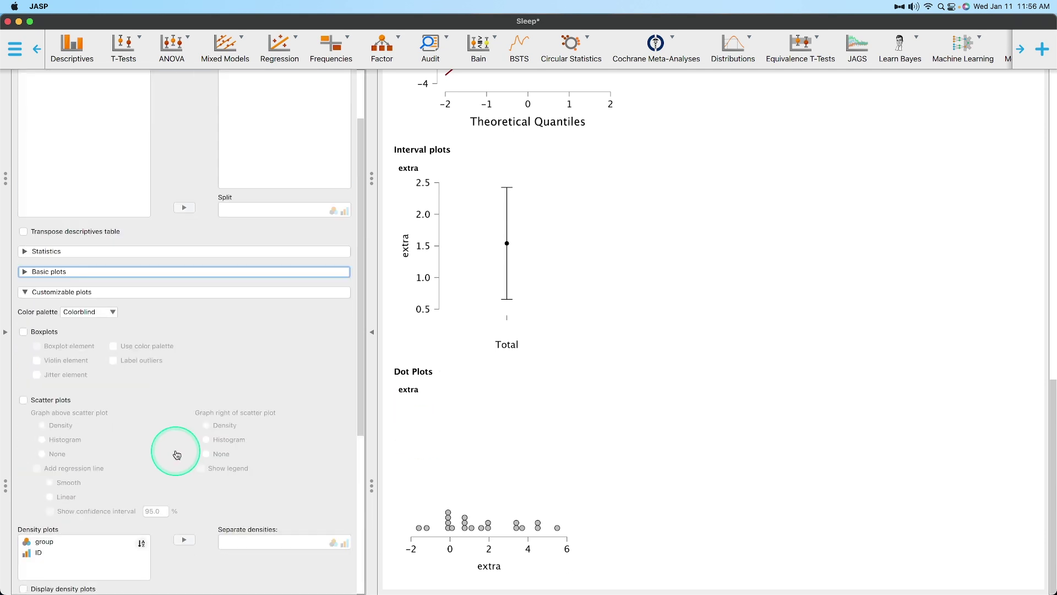
scroll(205, 462, down, 10)
scroll(204, 461, up, 10)
scroll(205, 461, down, 10)
scroll(207, 460, up, 9)
scroll(206, 460, up, 1)
Step: Check the Color palette list, leaving it on Colorblind
click(88, 389)
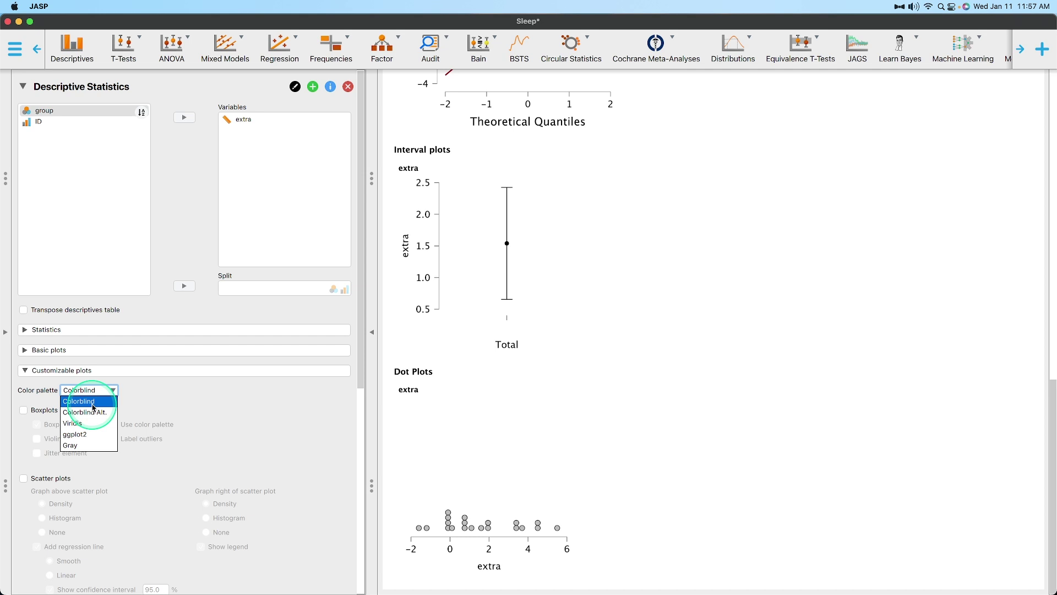
click(255, 429)
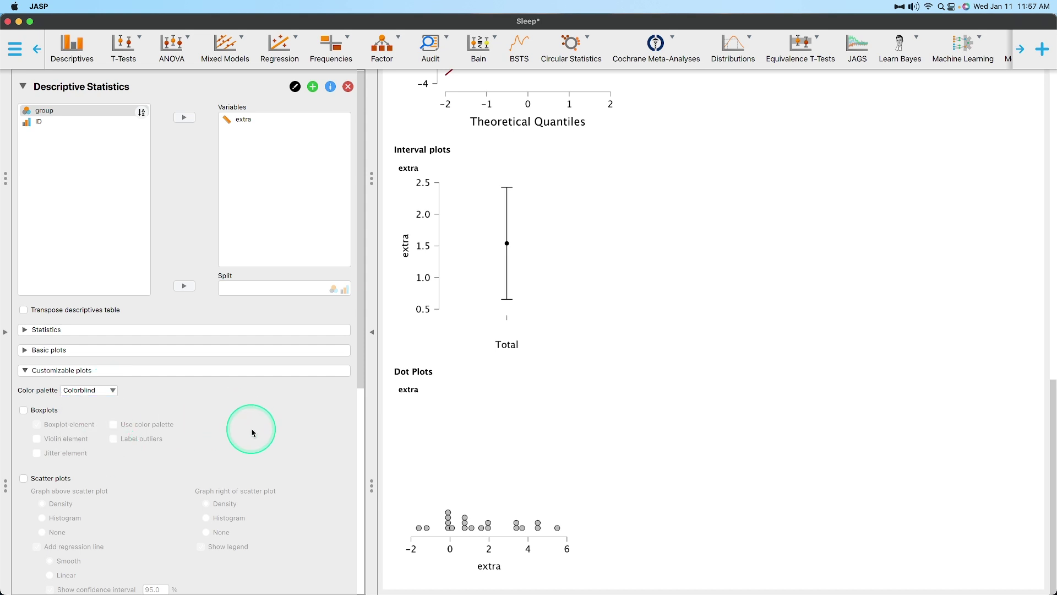
scroll(207, 385, down, 10)
Step: Turn on boxplots for extra, trying Colorblind Alt. before returning to Colorblind palette
scroll(208, 329, up, 2)
click(23, 121)
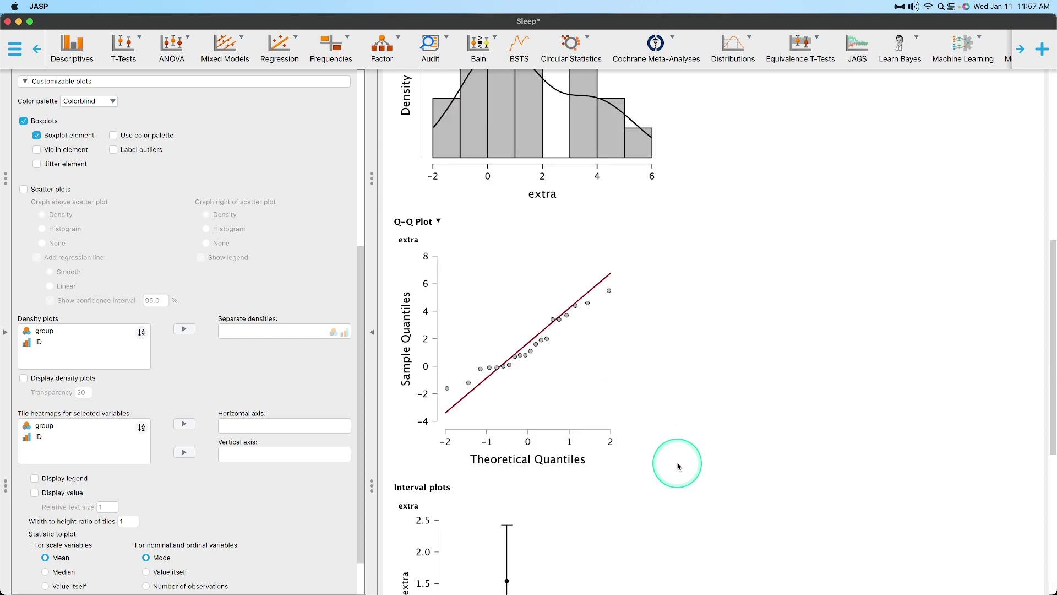
scroll(679, 491, up, 10)
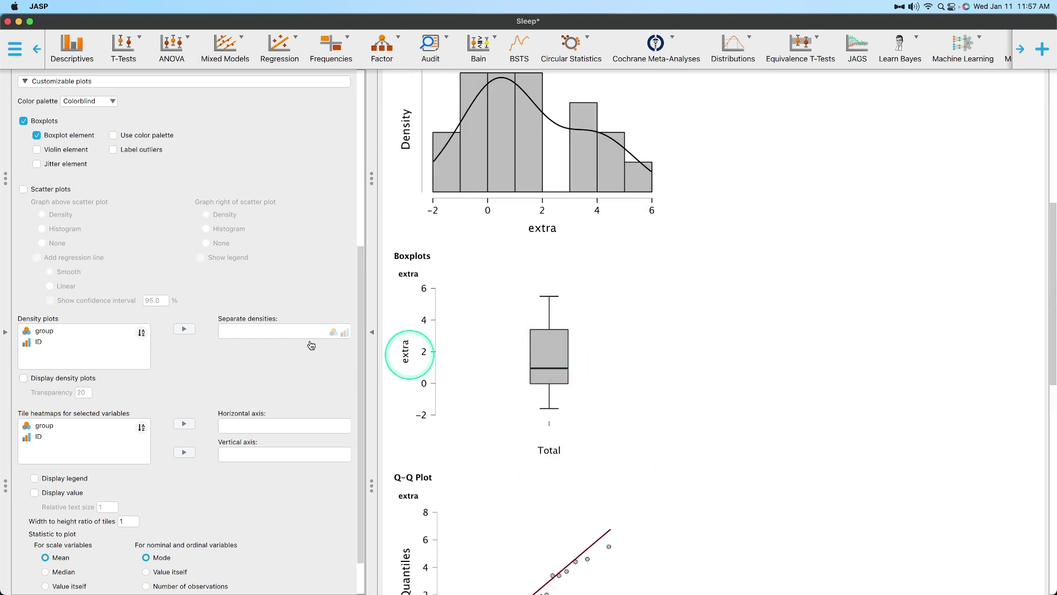
click(93, 101)
click(99, 122)
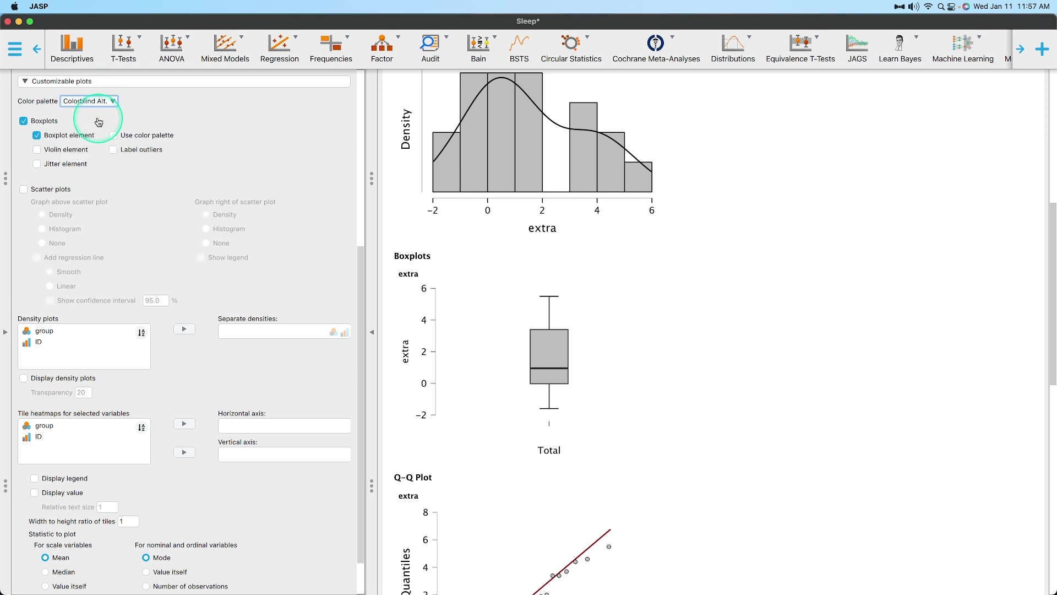
scroll(567, 425, down, 10)
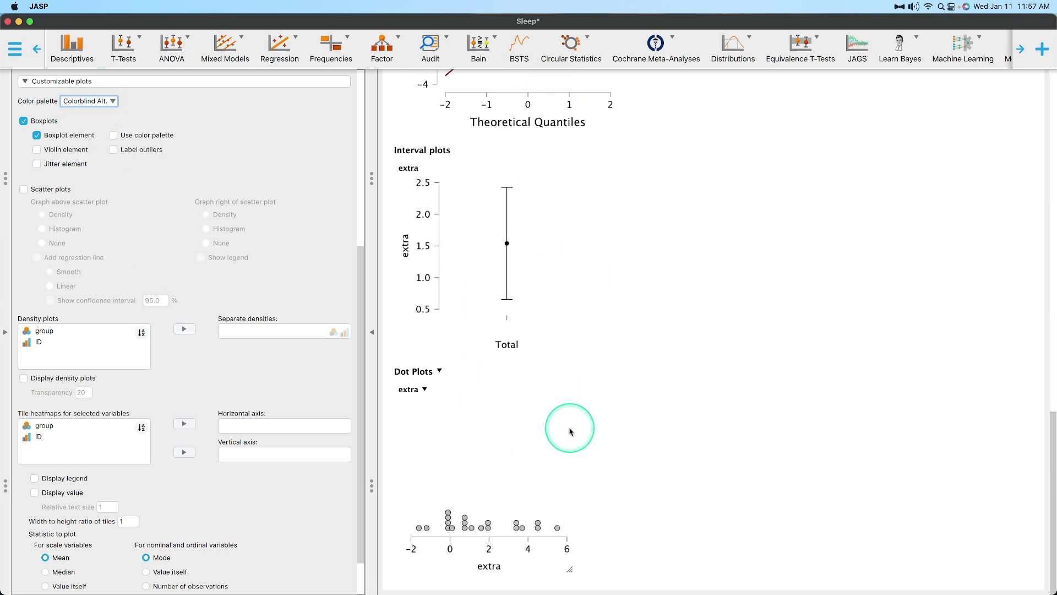
scroll(570, 435, up, 10)
click(94, 101)
click(104, 112)
click(93, 109)
Step: Add the violin element to the extra boxplot
click(37, 149)
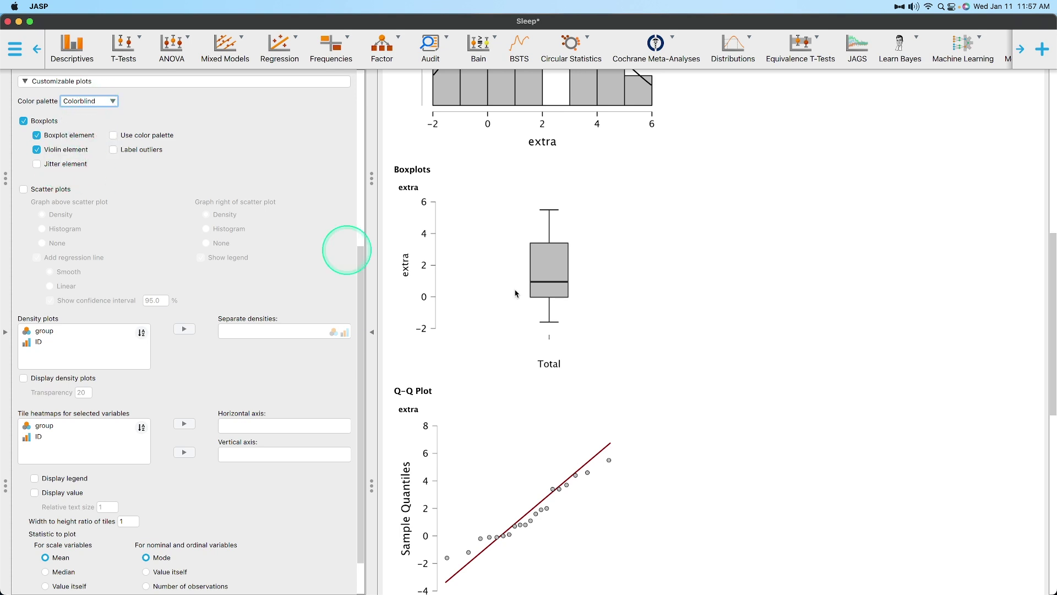
scroll(622, 328, down, 10)
scroll(622, 328, up, 10)
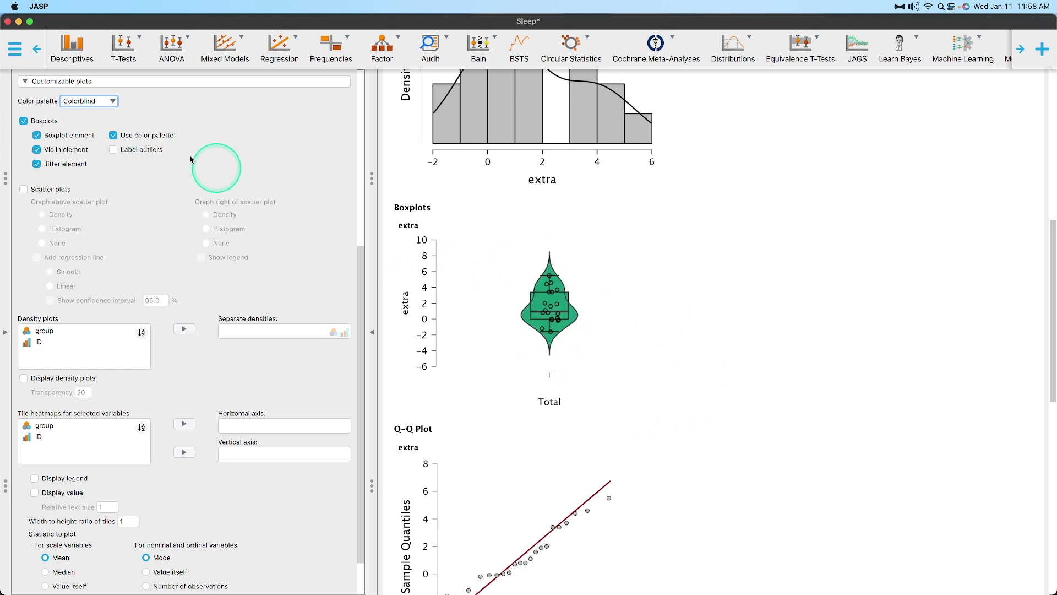
Step: Cycle the palette through Colorblind Alt., Viridis and ggplot2 to Gray, and label outliers
click(85, 101)
click(90, 123)
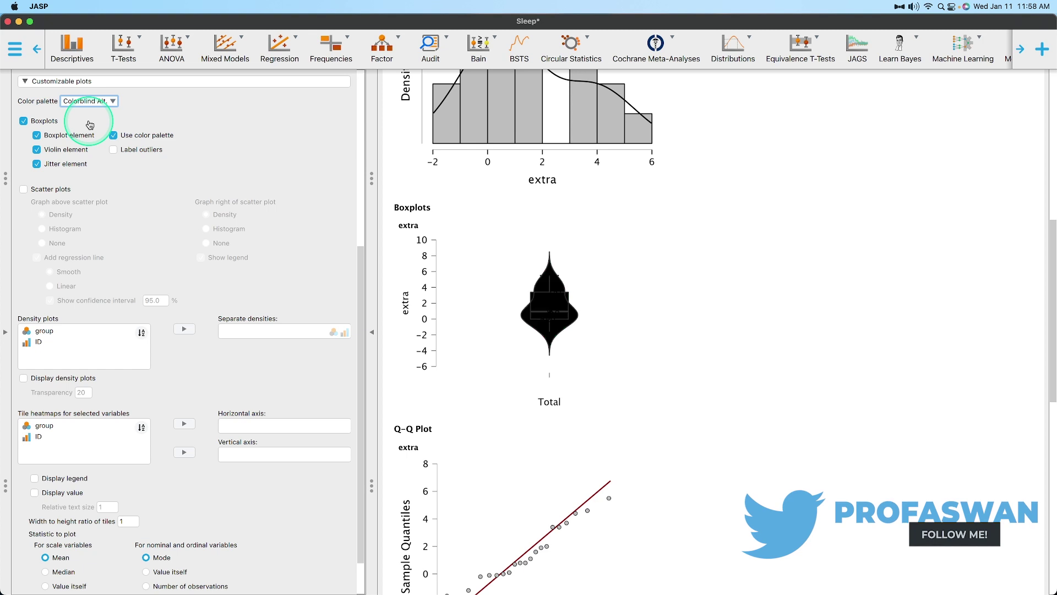
click(104, 101)
click(99, 132)
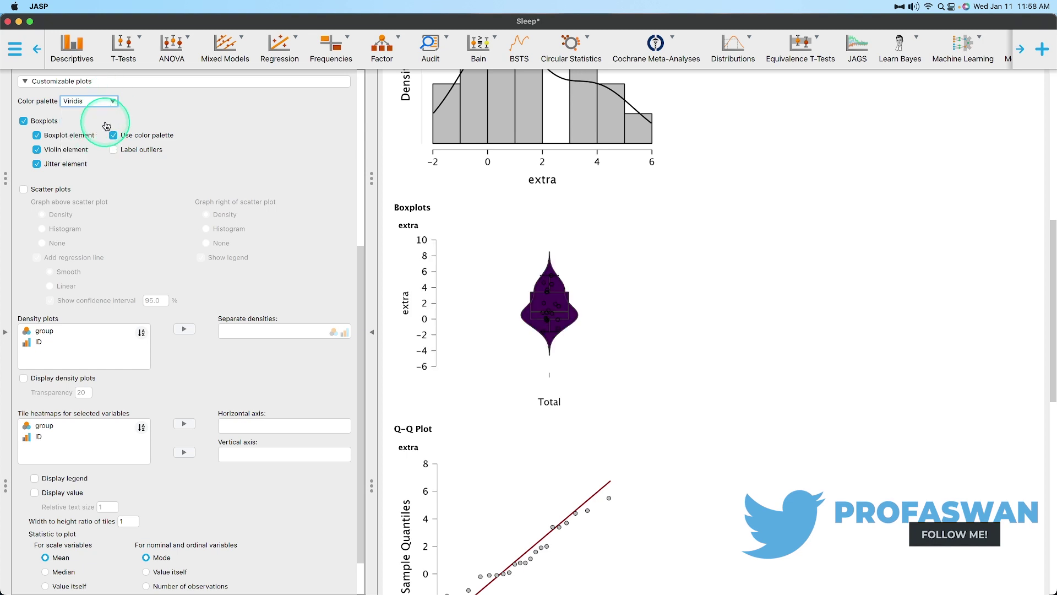
click(105, 101)
click(100, 143)
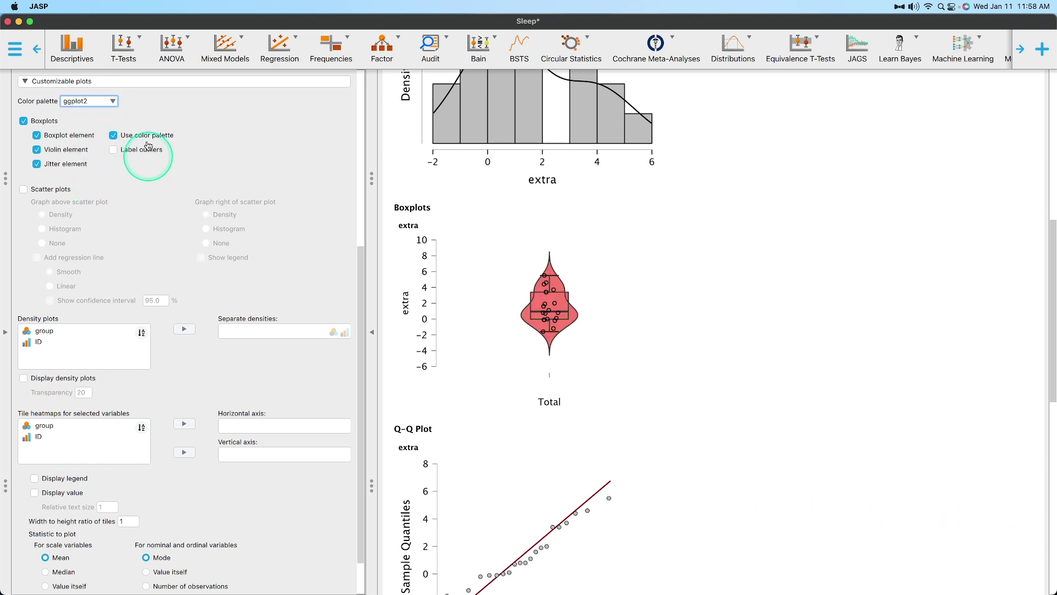
click(105, 101)
click(101, 154)
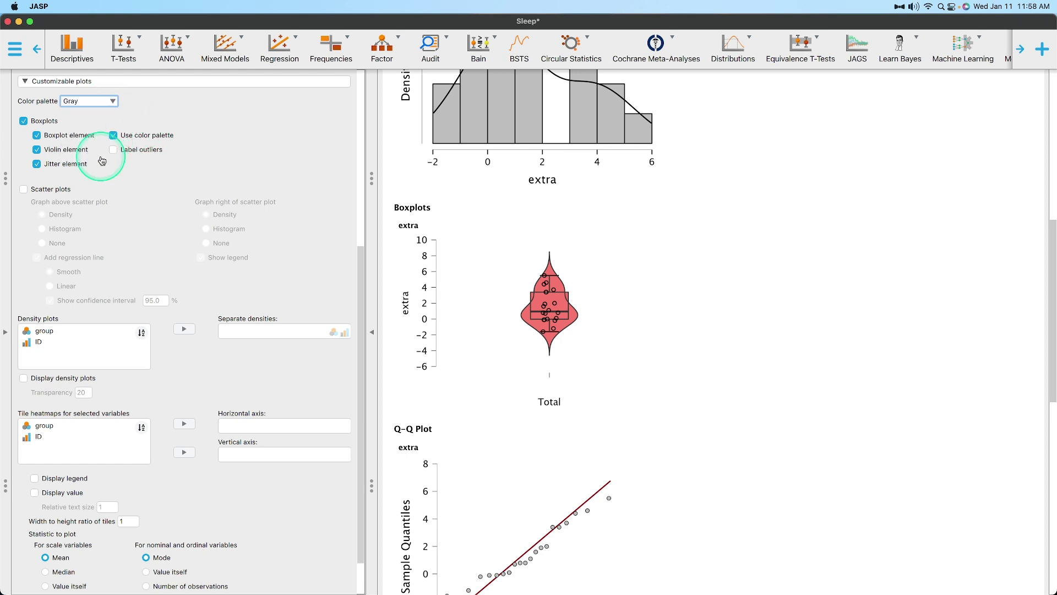
click(111, 102)
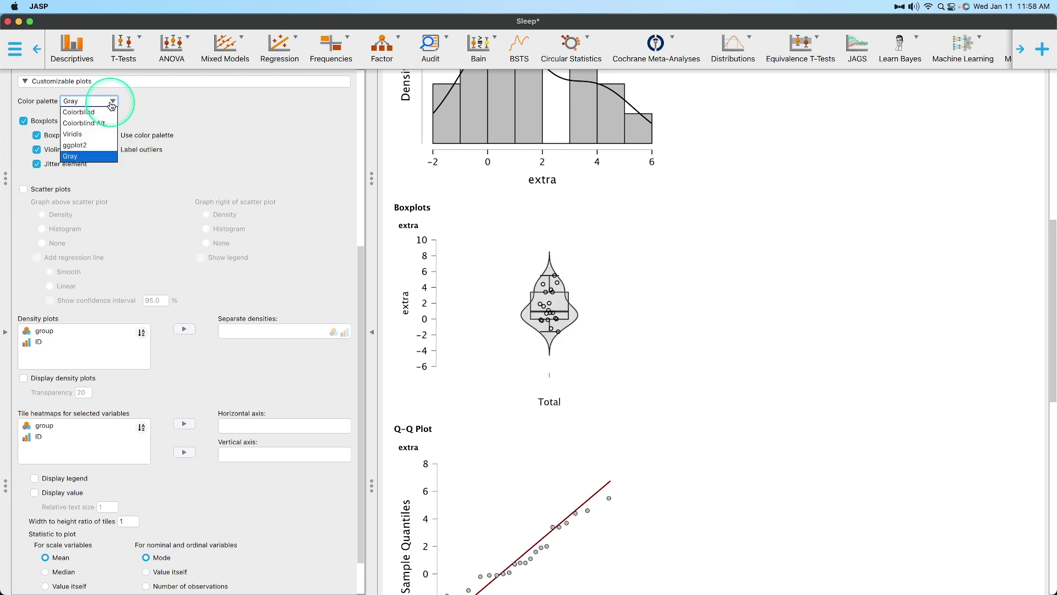
click(213, 130)
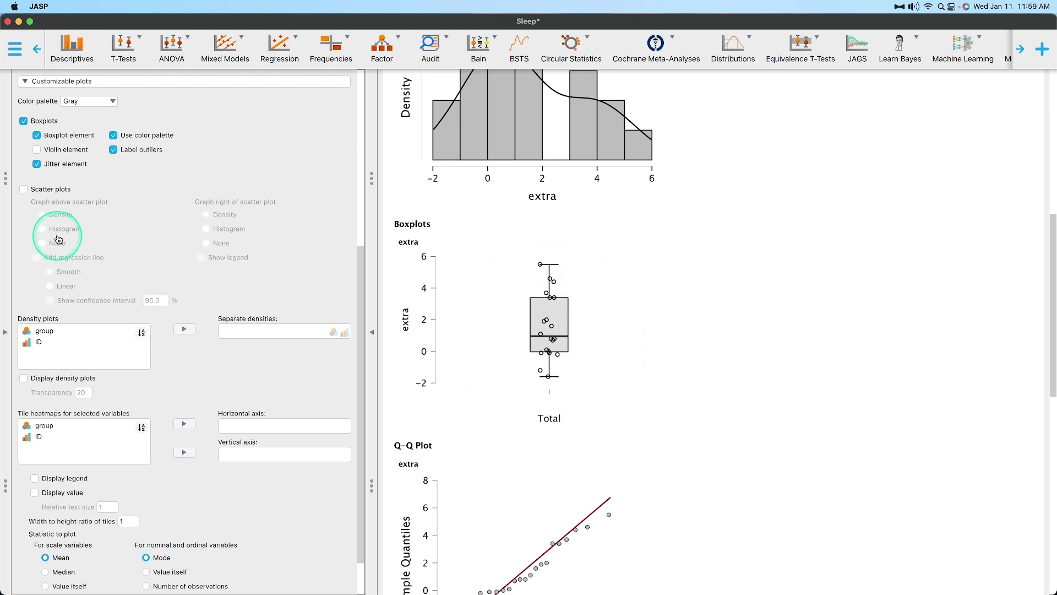
Step: Switch on scatter plots for the analysed variables and check the output
click(56, 190)
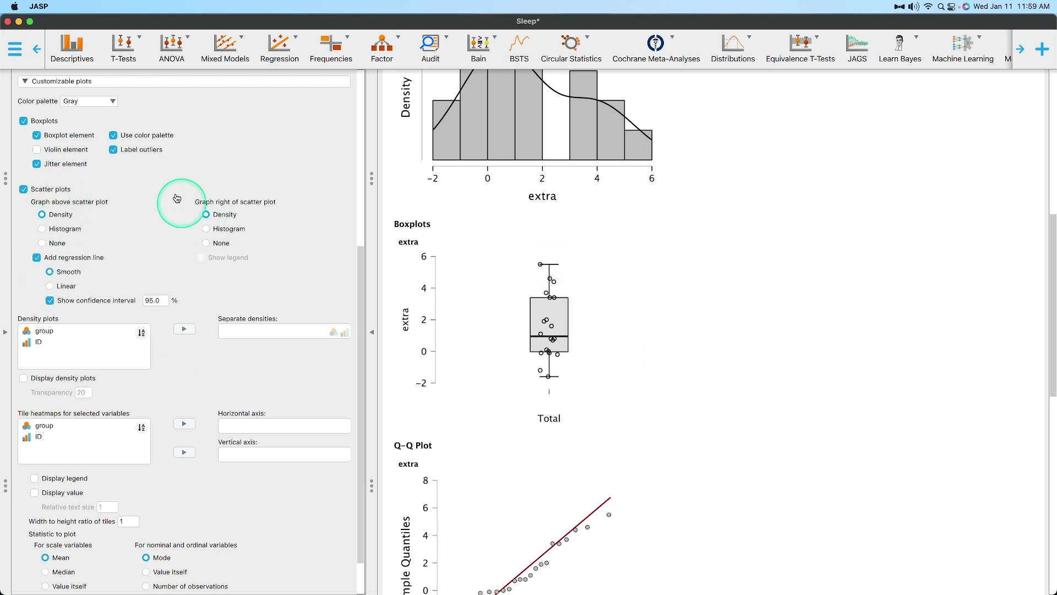
scroll(594, 366, down, 10)
scroll(688, 368, up, 10)
scroll(686, 366, down, 2)
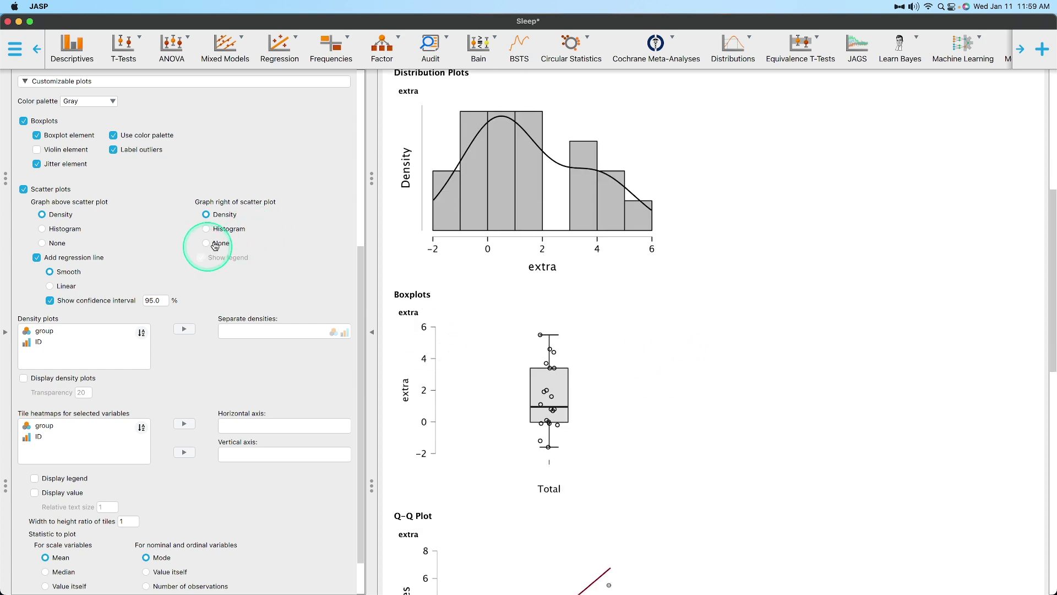
scroll(231, 236, up, 5)
Step: Drag group into Variables and scroll the results down to the extra–group scatter plot
drag(82, 113, 278, 153)
scroll(462, 266, down, 4)
scroll(550, 267, down, 3)
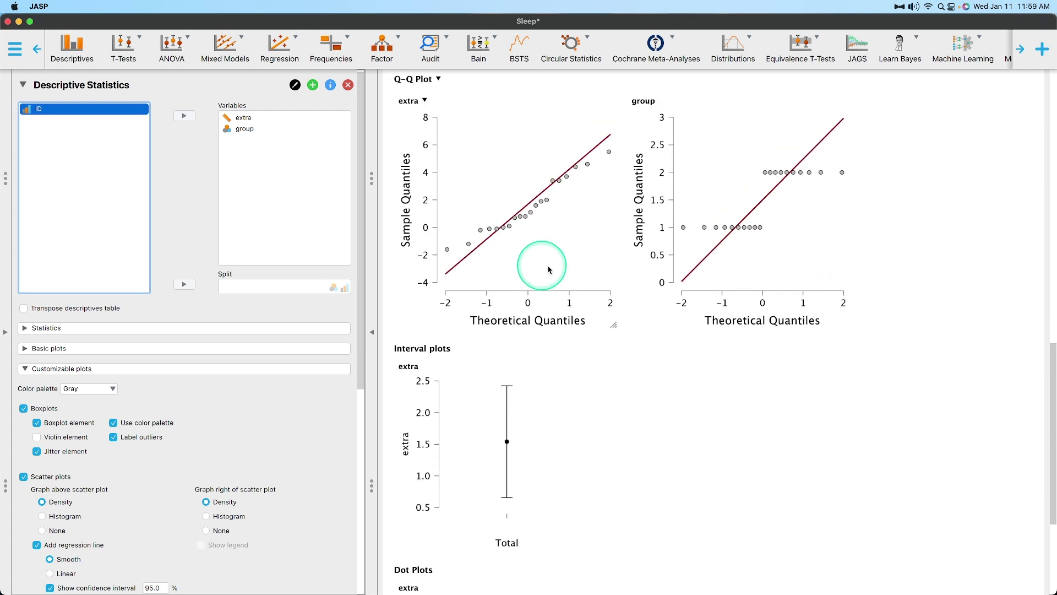
scroll(606, 278, down, 4)
scroll(609, 273, up, 6)
scroll(598, 269, up, 6)
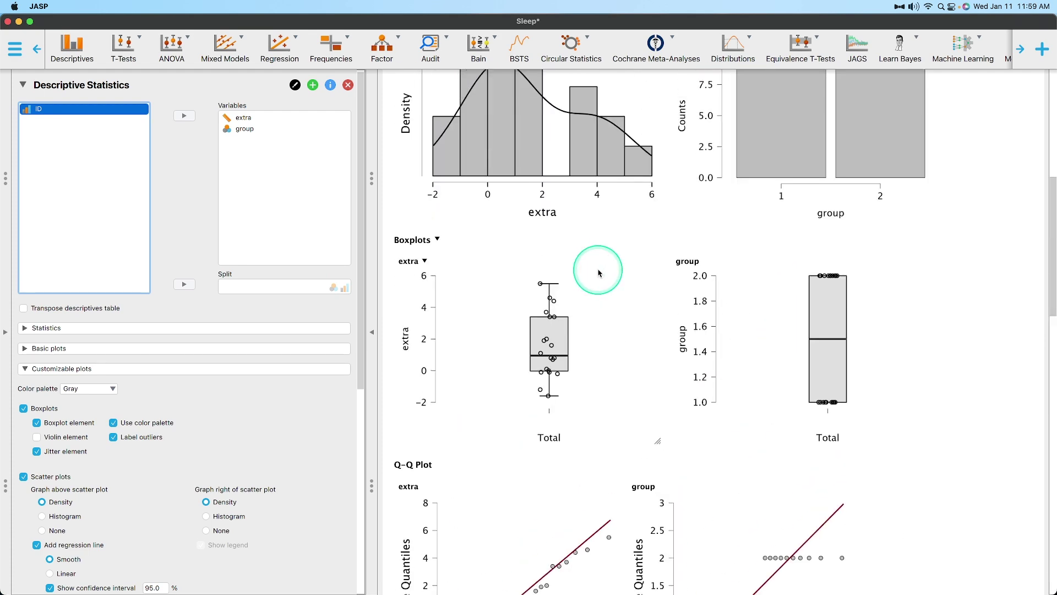
scroll(655, 314, up, 10)
scroll(742, 274, down, 10)
scroll(264, 441, down, 5)
scroll(264, 444, up, 2)
scroll(264, 445, down, 5)
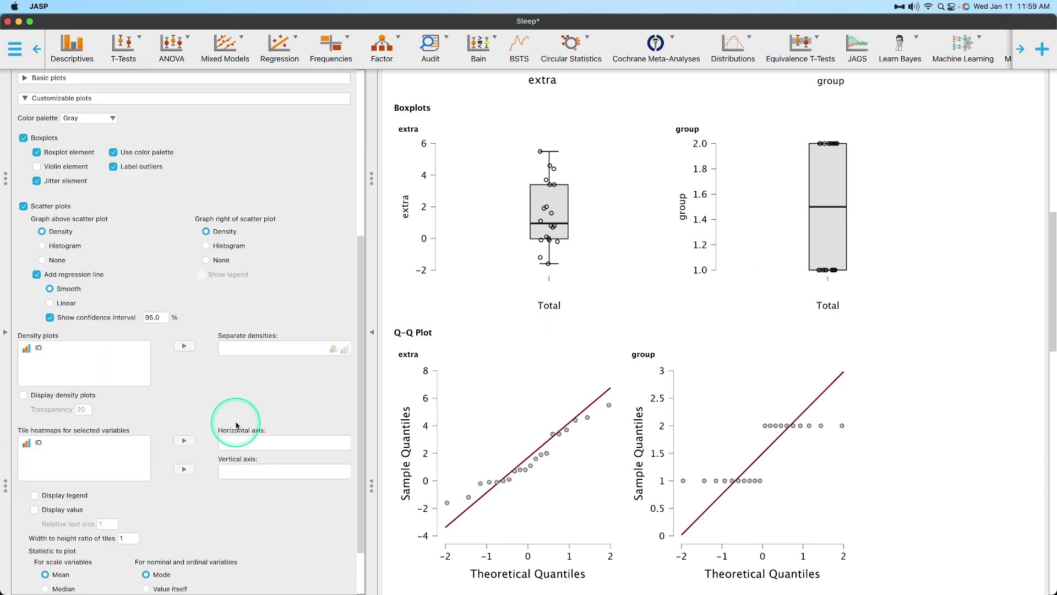
scroll(753, 430, down, 8)
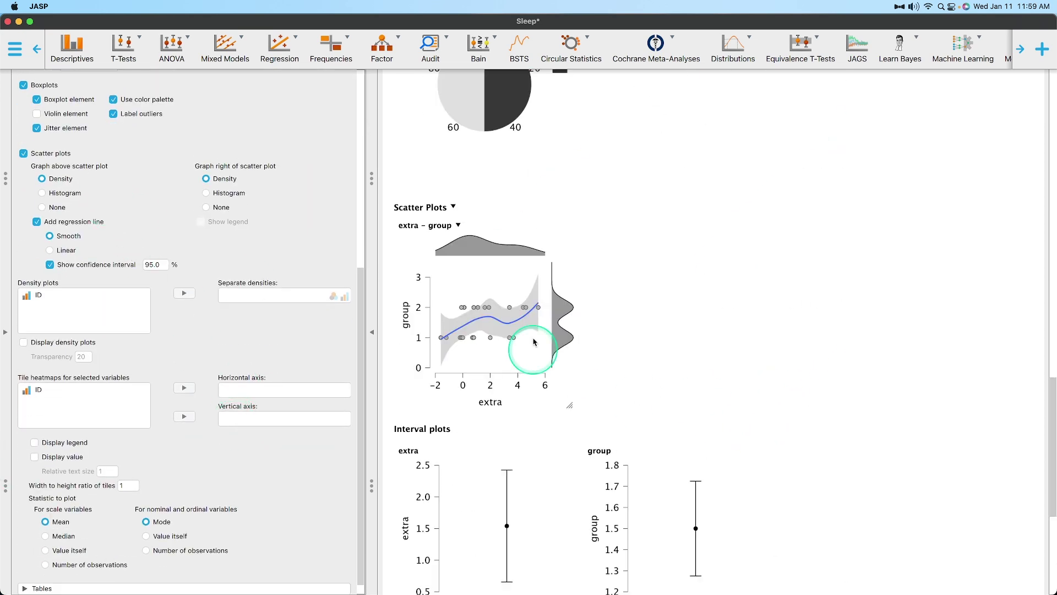
scroll(625, 365, up, 3)
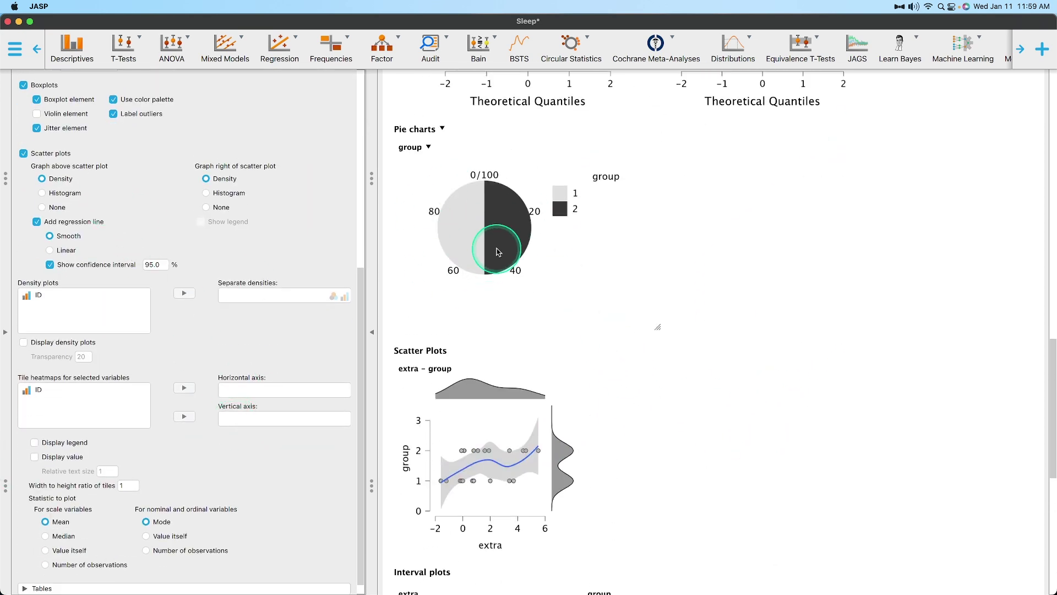
scroll(199, 380, down, 1)
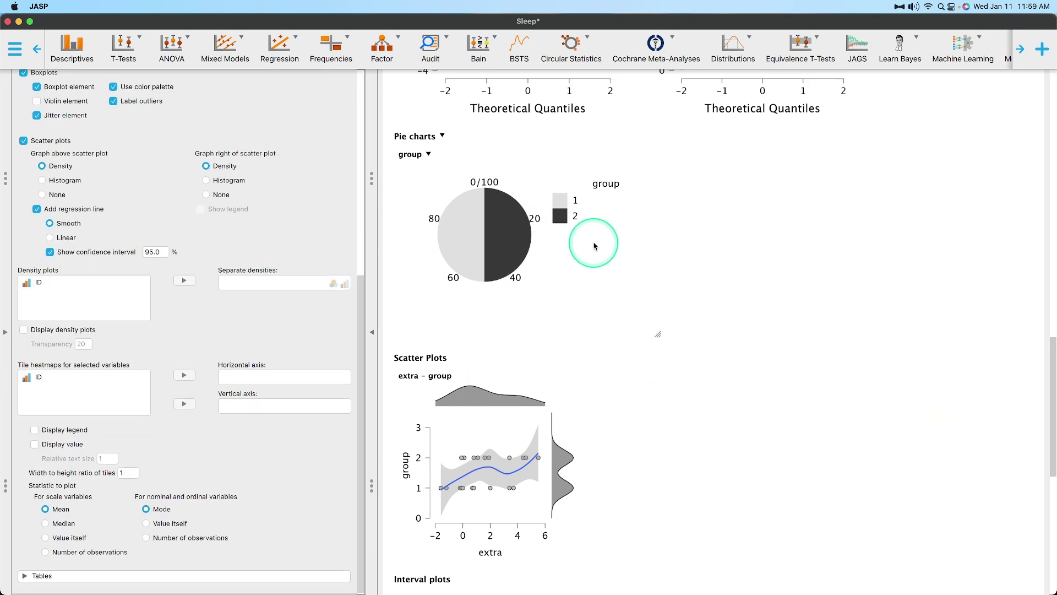
scroll(587, 242, down, 2)
scroll(507, 358, down, 4)
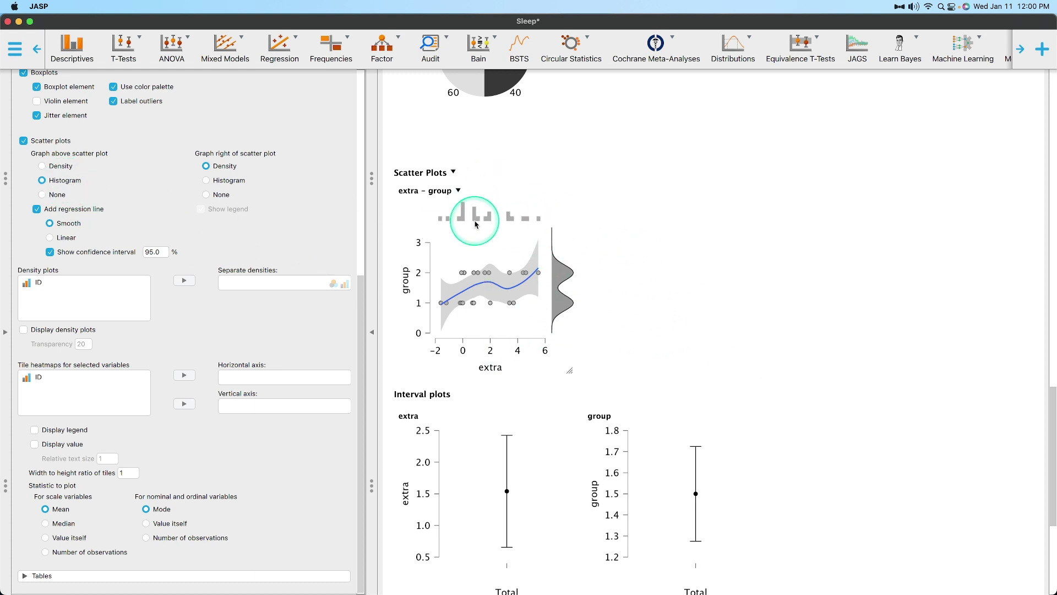
Step: Give the extra–group scatter plot a linear regression line and set both marginal graphs to None
click(217, 182)
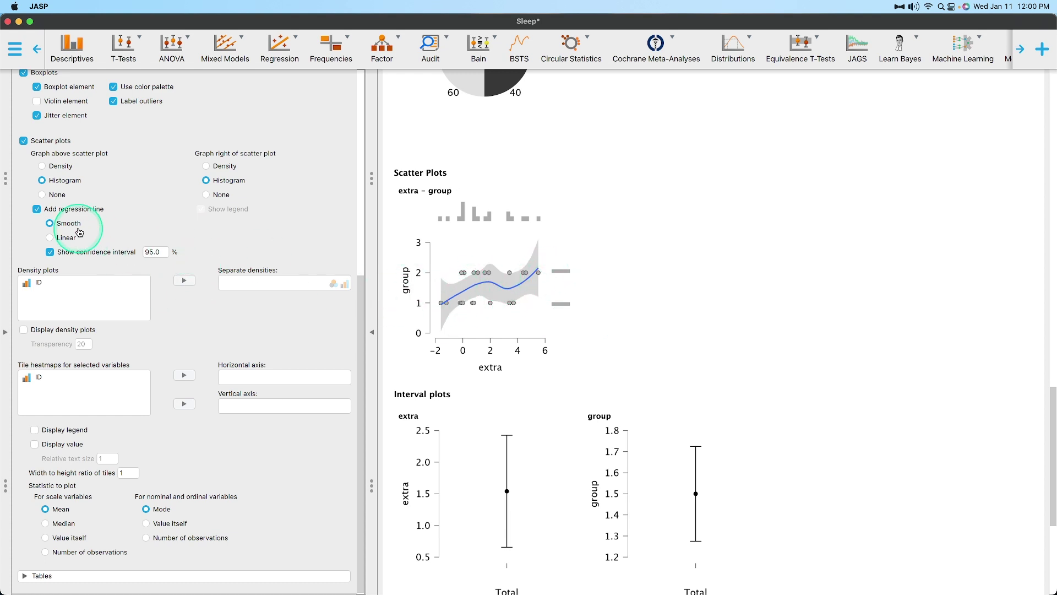
click(62, 238)
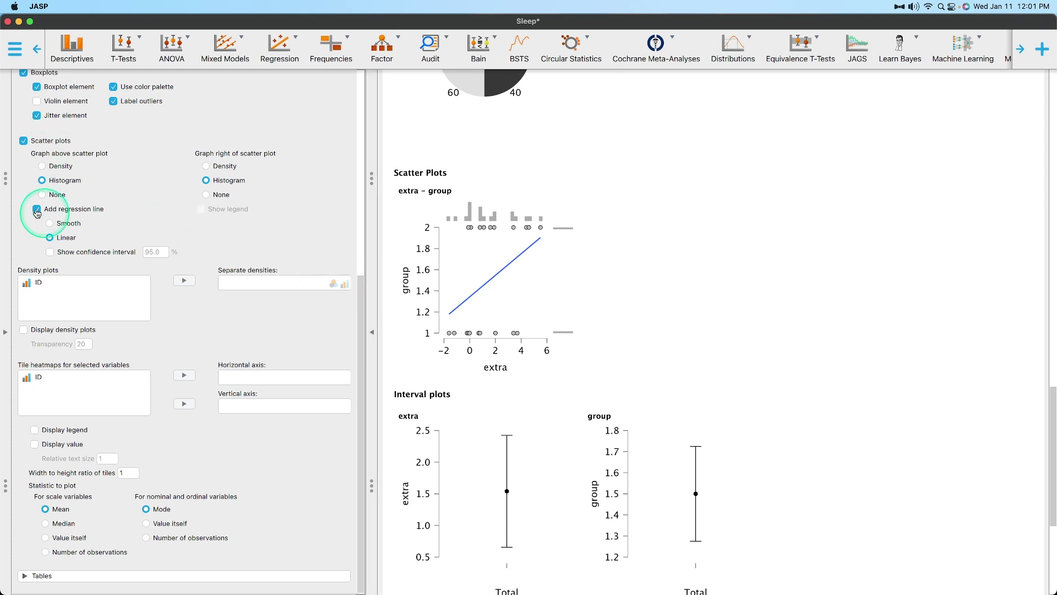
click(59, 195)
click(221, 195)
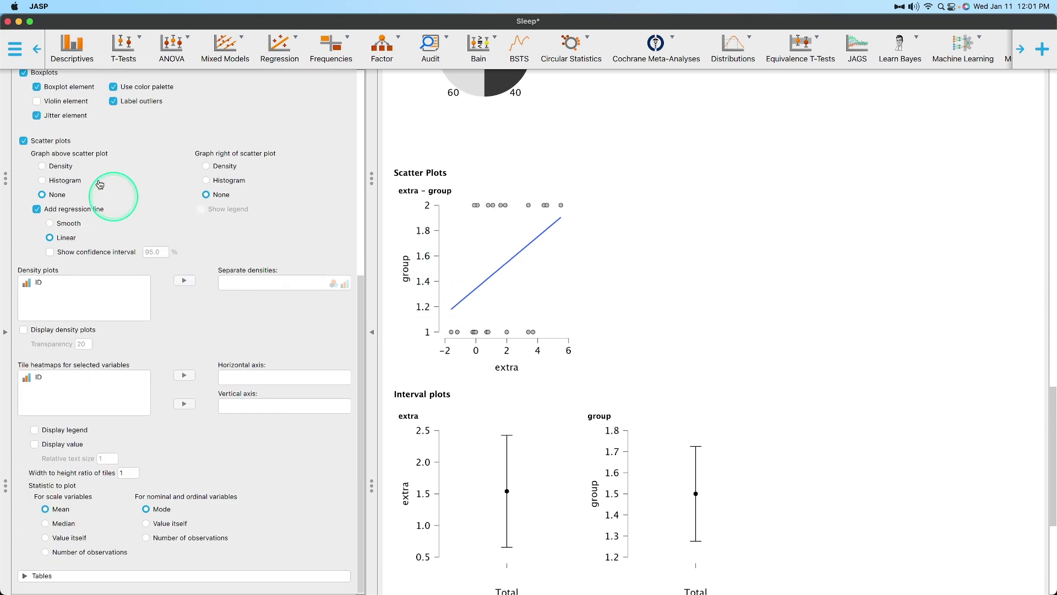
Step: Apply the ggplot2 colour palette and scroll through the results to check the recoloured plots
scroll(130, 275, up, 2)
click(85, 88)
click(97, 135)
scroll(672, 307, up, 2)
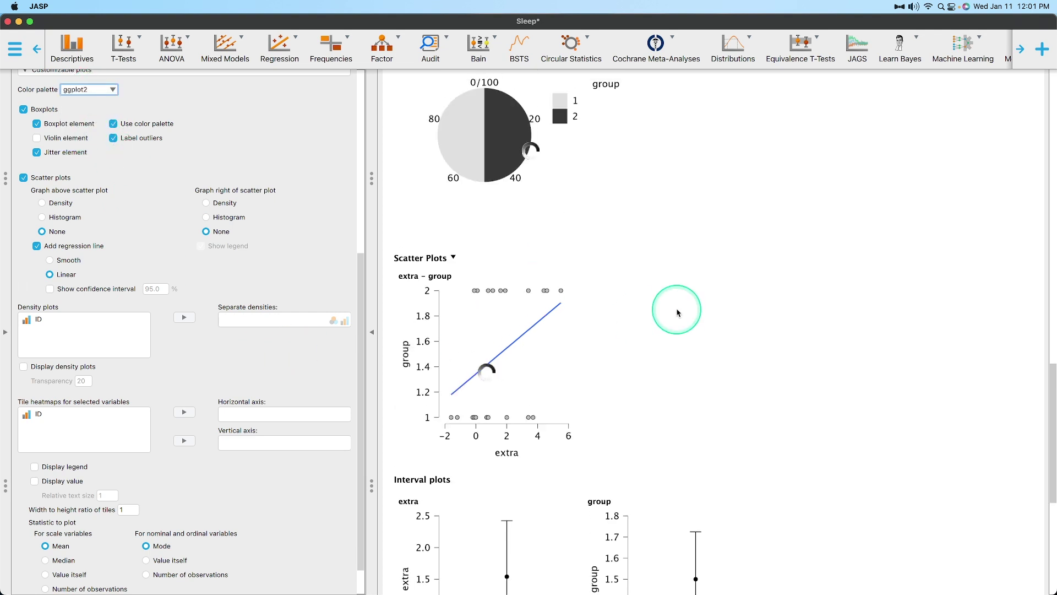
scroll(633, 320, up, 4)
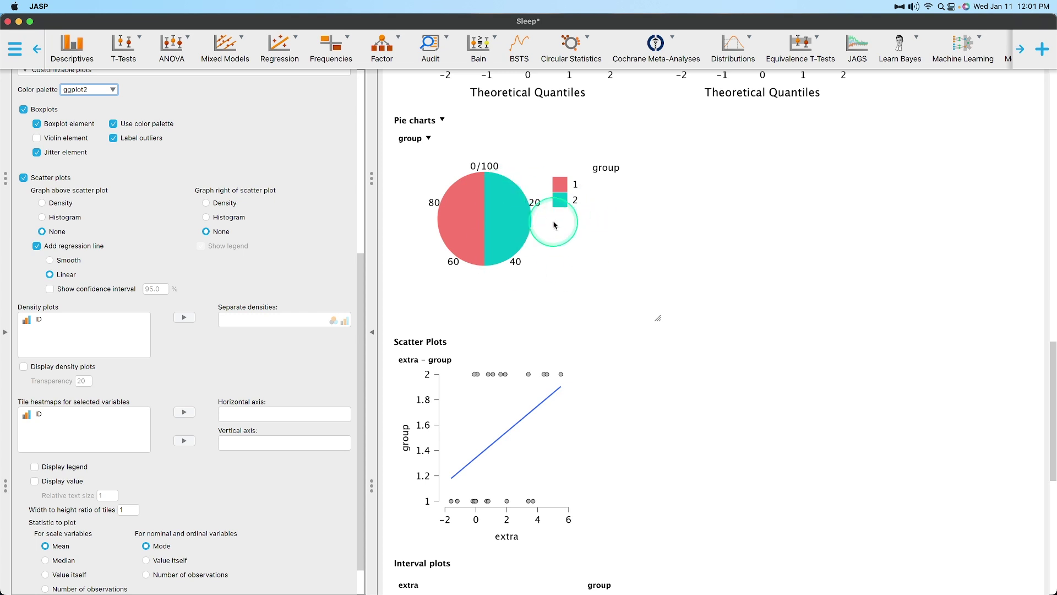
scroll(535, 291, up, 1)
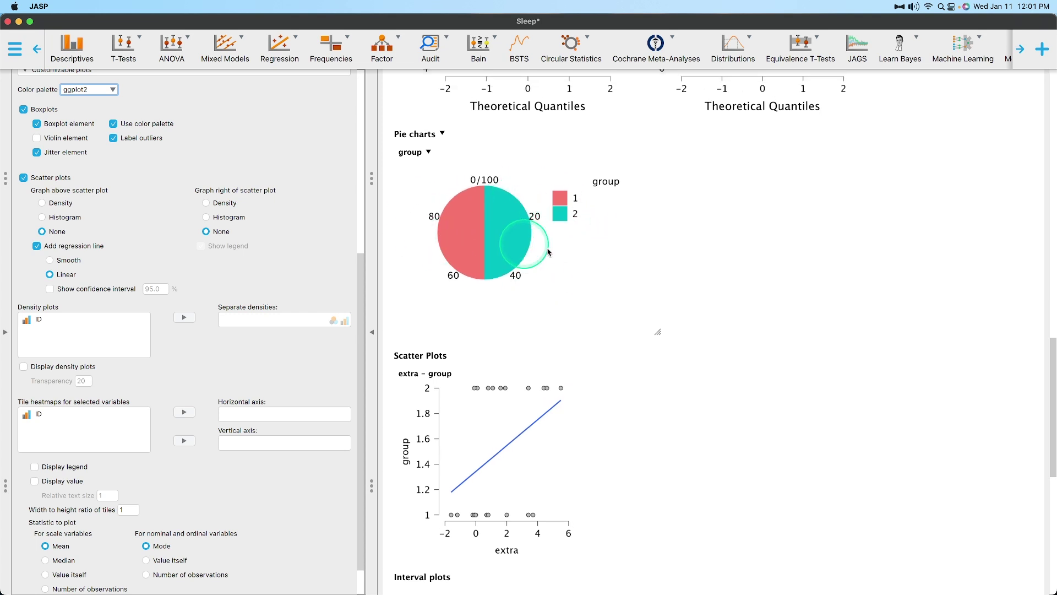
scroll(551, 258, up, 15)
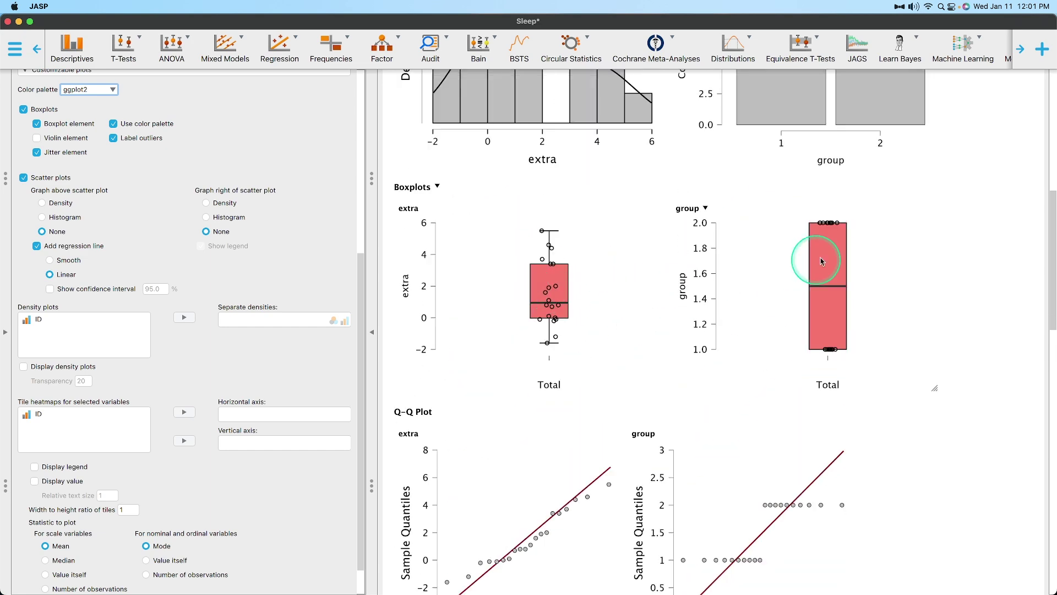
scroll(732, 267, down, 15)
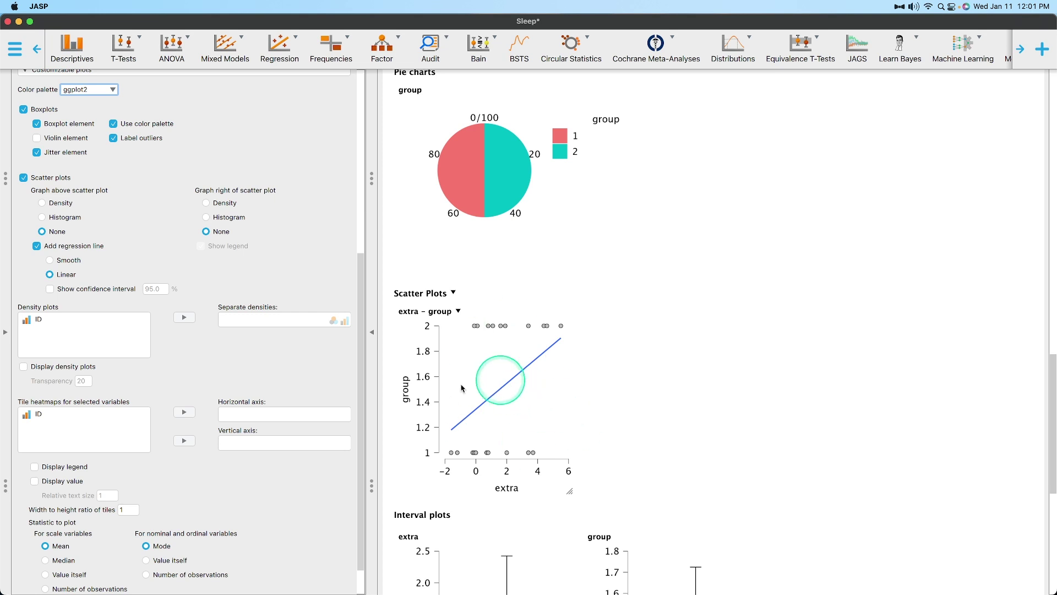
scroll(175, 336, down, 2)
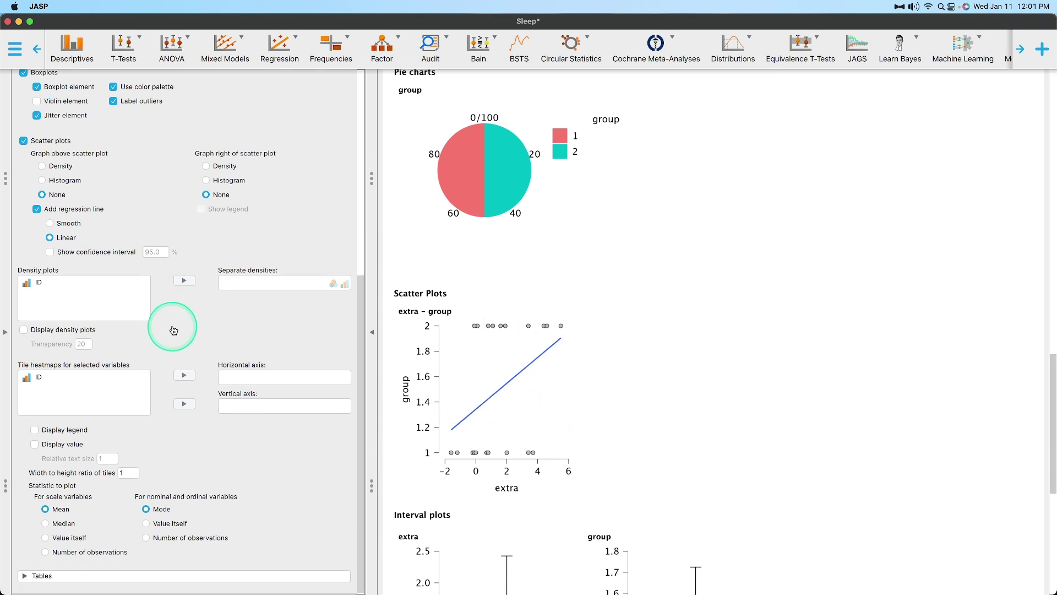
scroll(263, 304, up, 1)
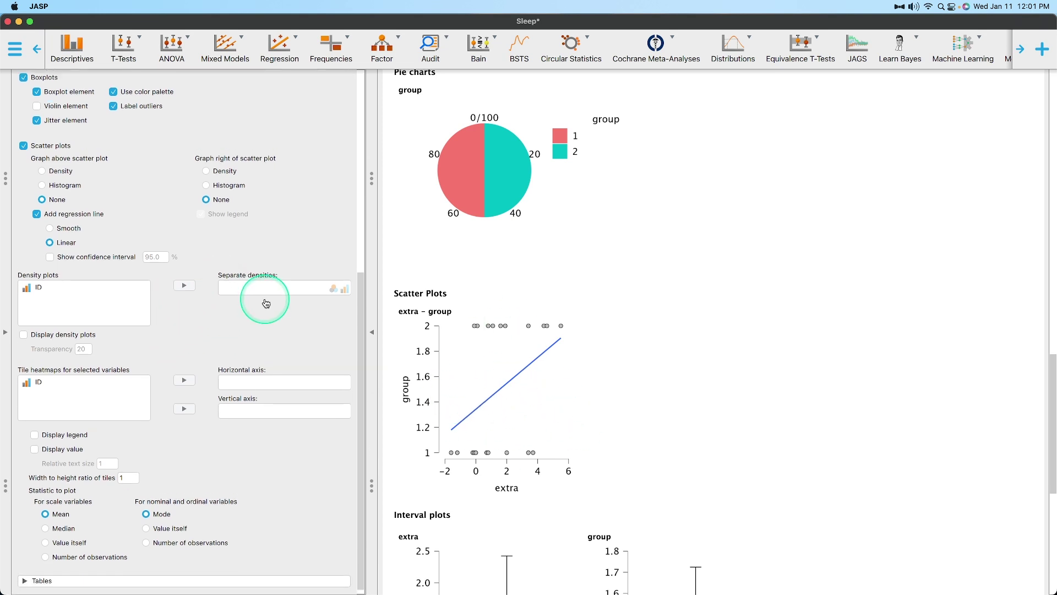
scroll(254, 308, down, 1)
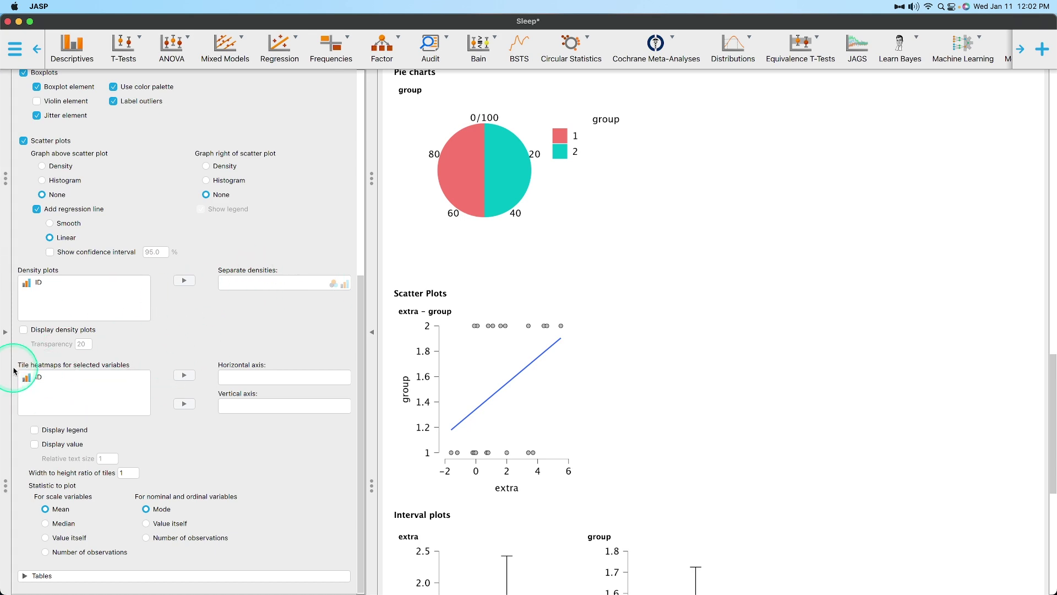
scroll(224, 366, up, 10)
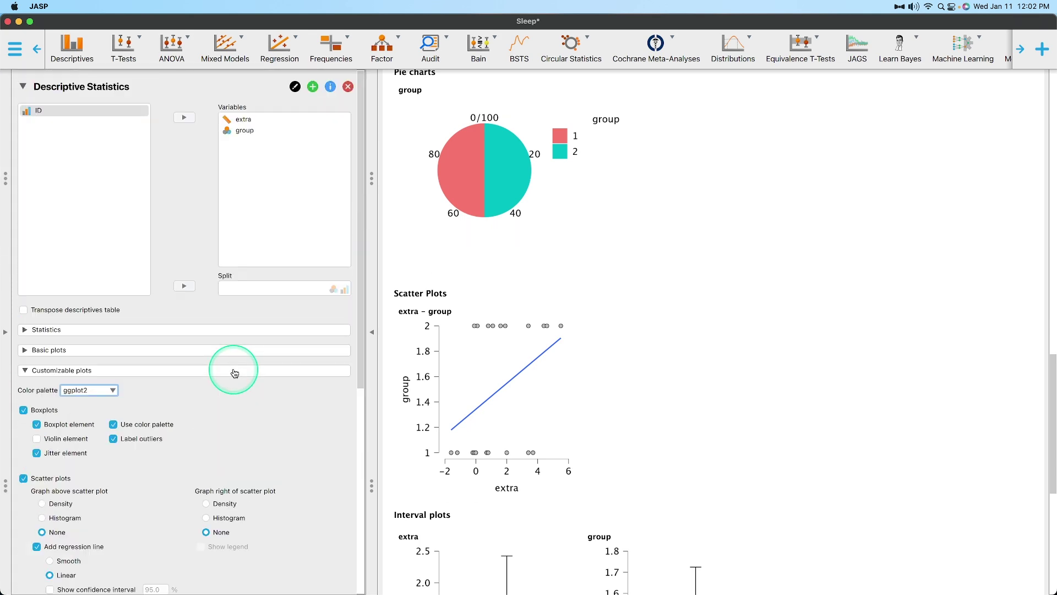
scroll(226, 366, down, 10)
scroll(219, 359, up, 10)
scroll(220, 358, down, 10)
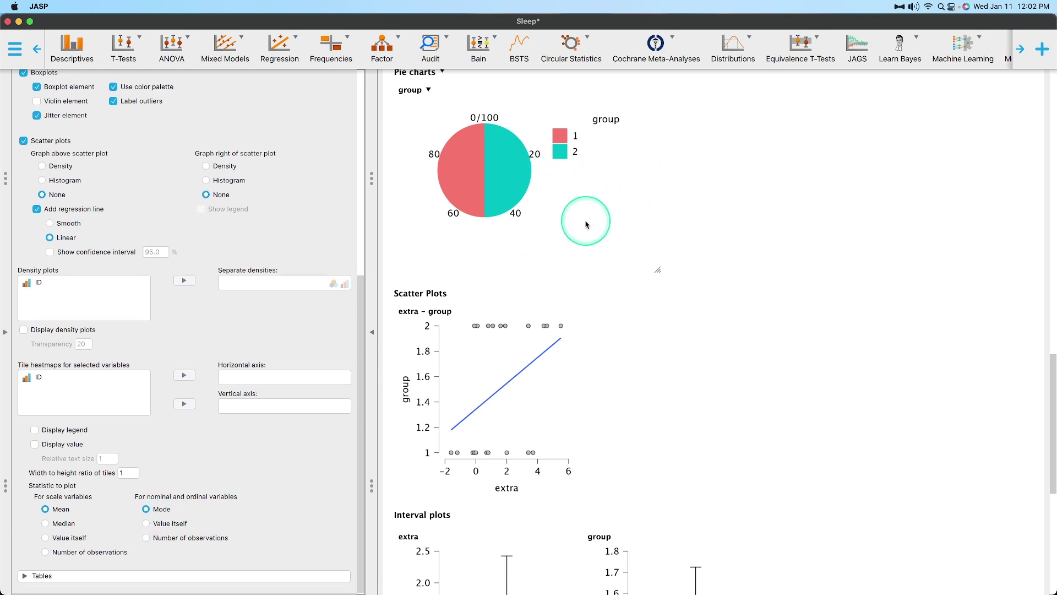
Step: Try Edit Image on the extra–group scatter plot and dismiss the cannot-be-edited warning
scroll(572, 223, down, 3)
click(458, 215)
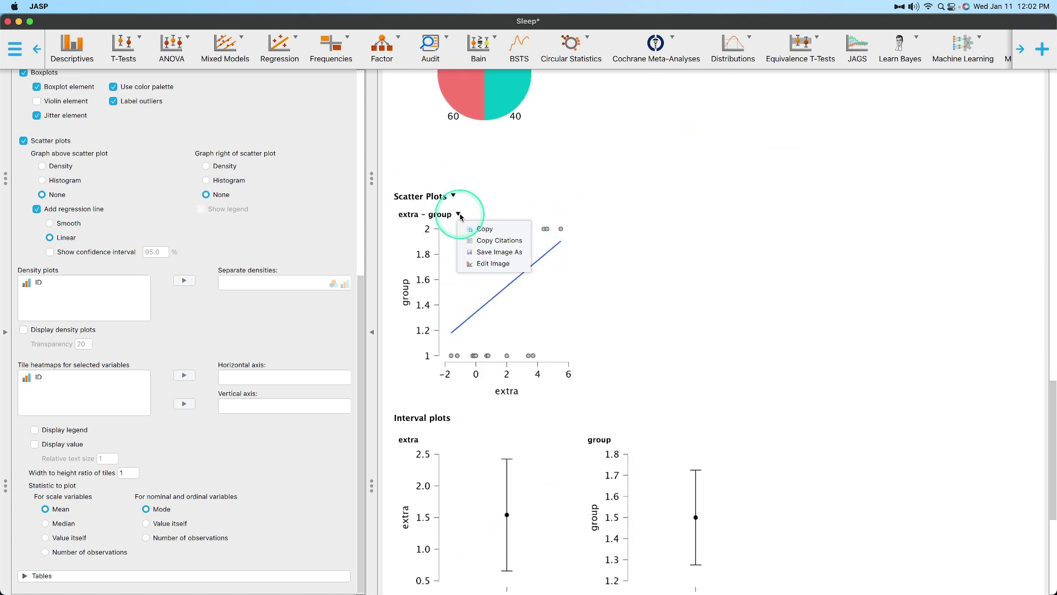
click(494, 264)
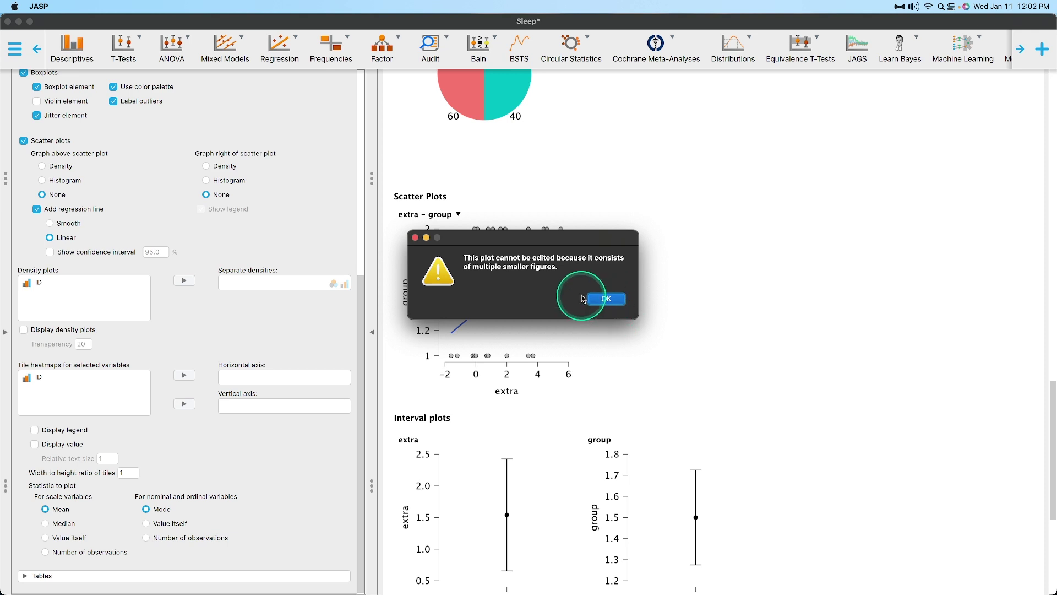
click(606, 298)
scroll(578, 330, up, 10)
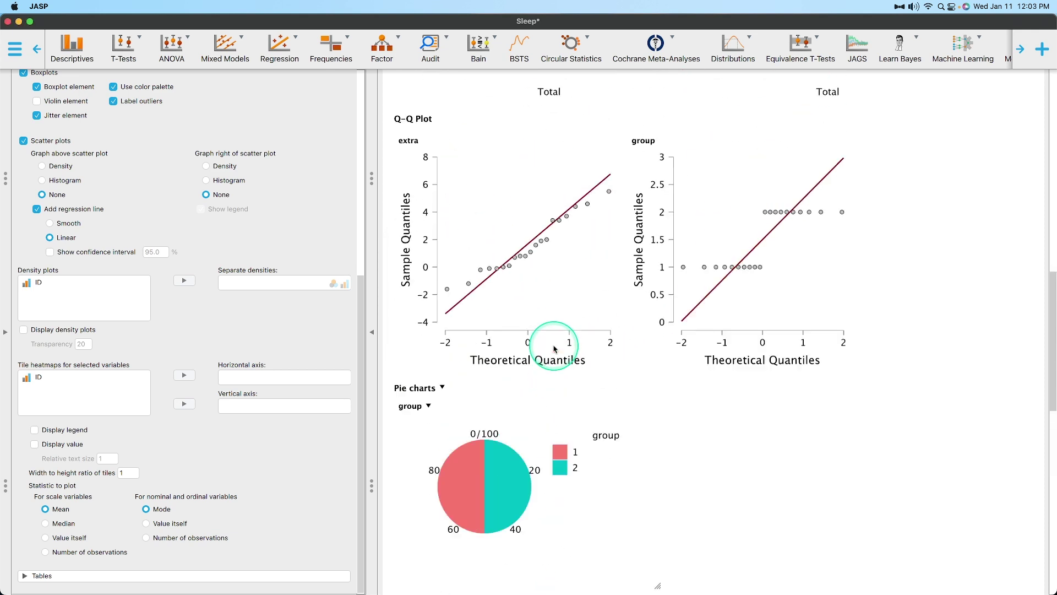
scroll(555, 275, up, 5)
Step: Set the extra boxplot's y-axis tick step to 1 in the image editor and apply it
click(425, 173)
click(460, 223)
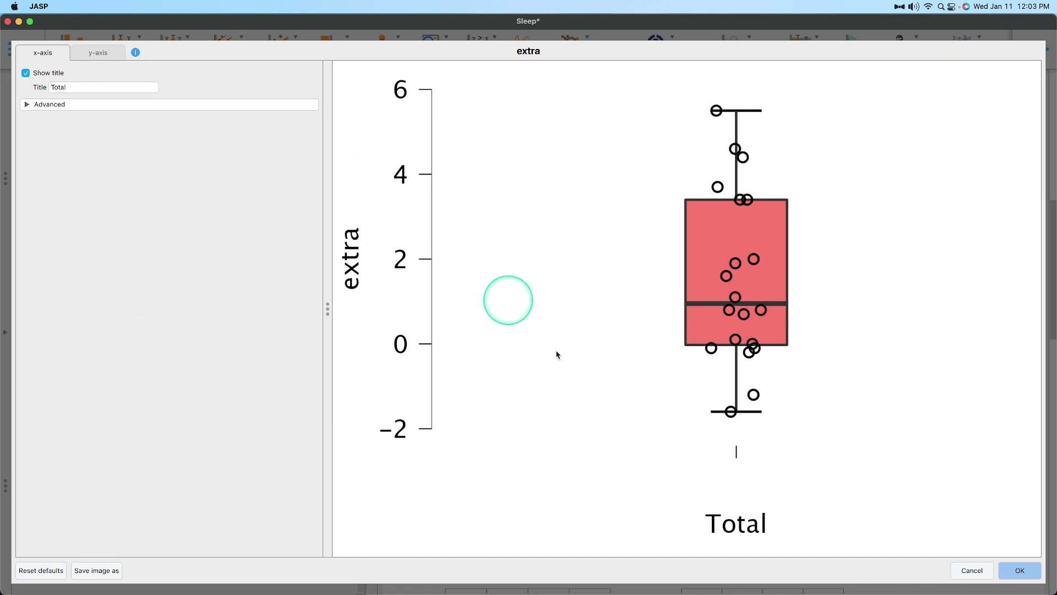
click(97, 54)
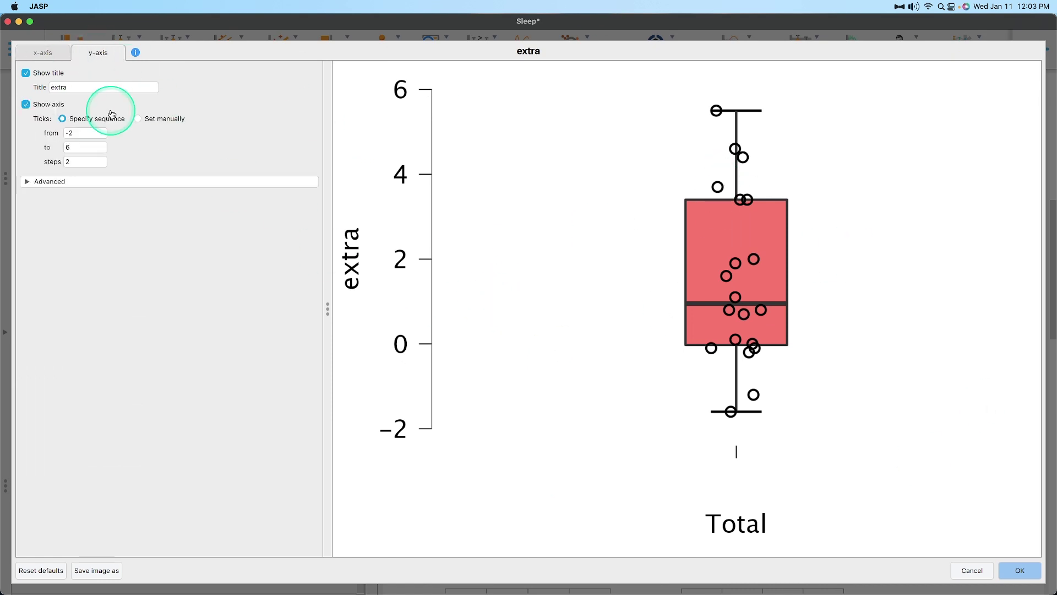
click(87, 167)
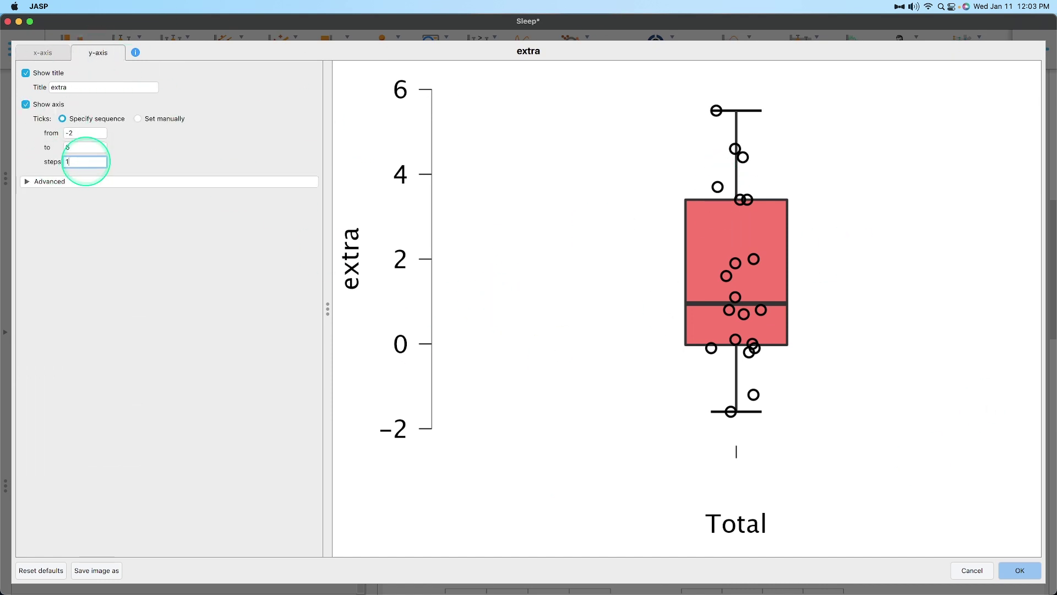
text(1)
click(227, 109)
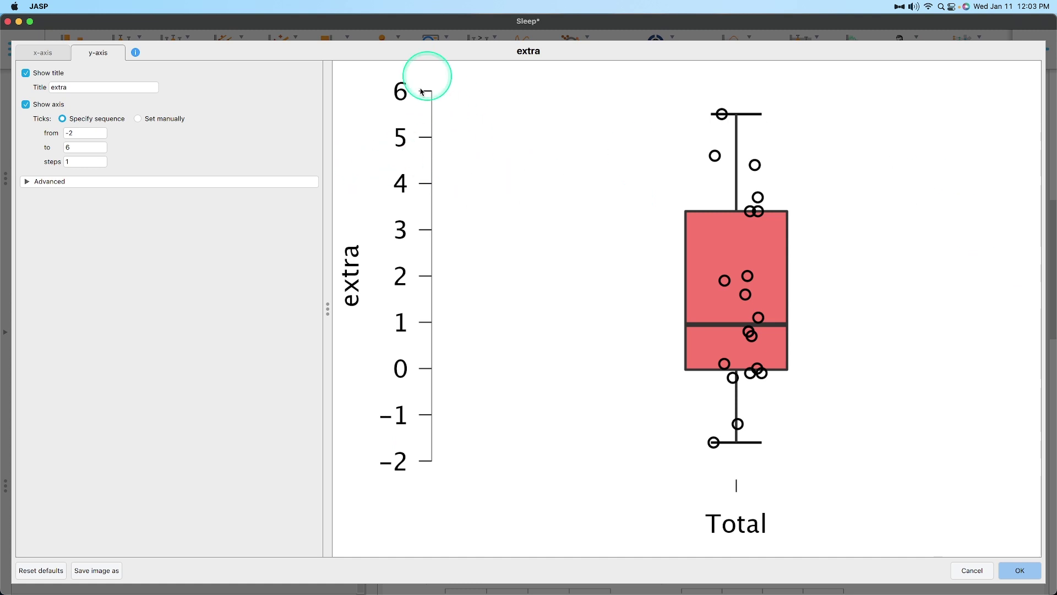
click(41, 53)
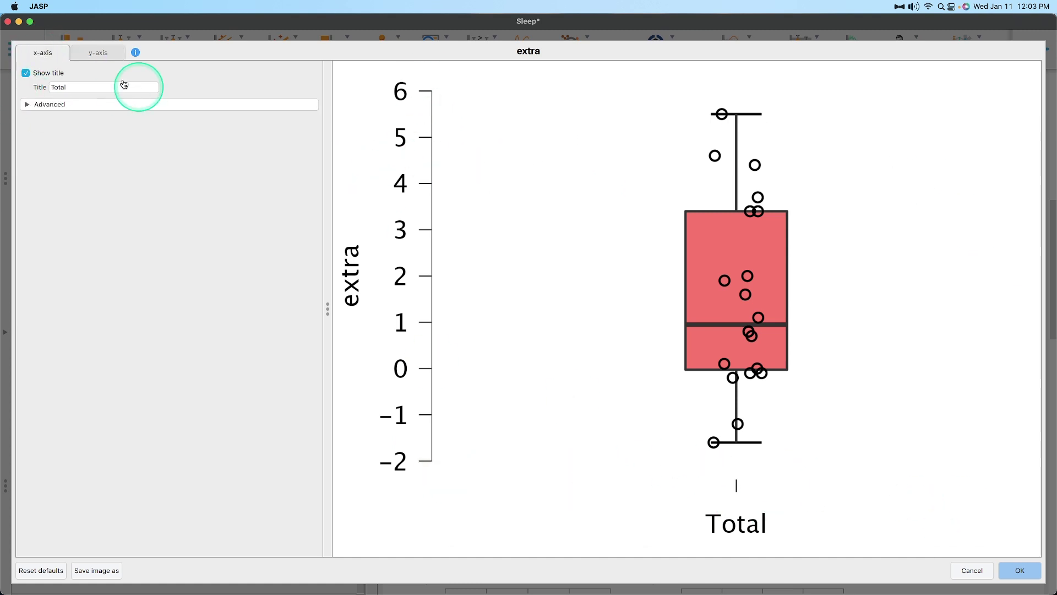
click(147, 105)
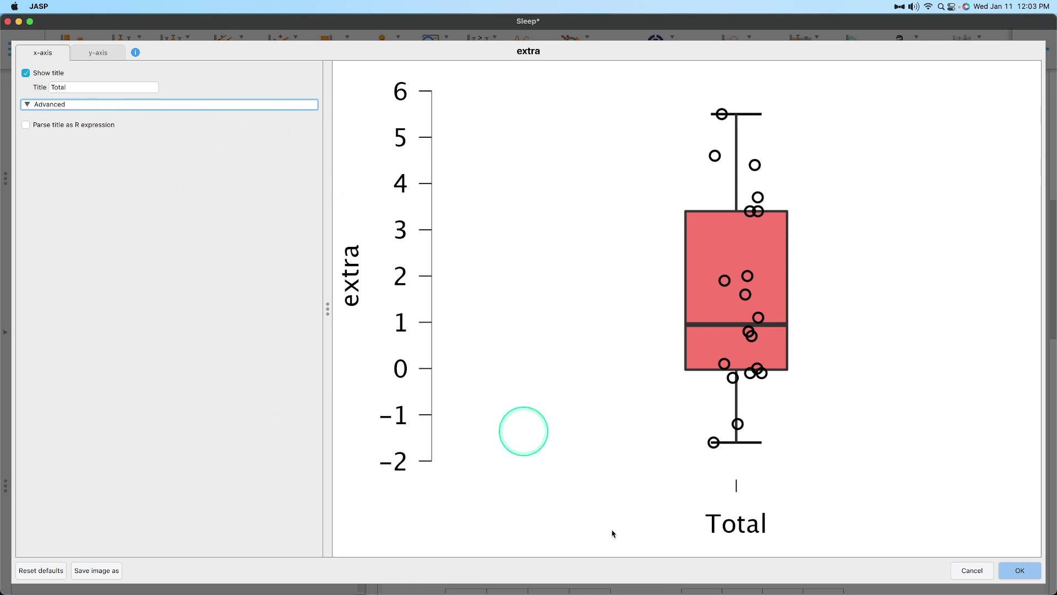
click(1021, 571)
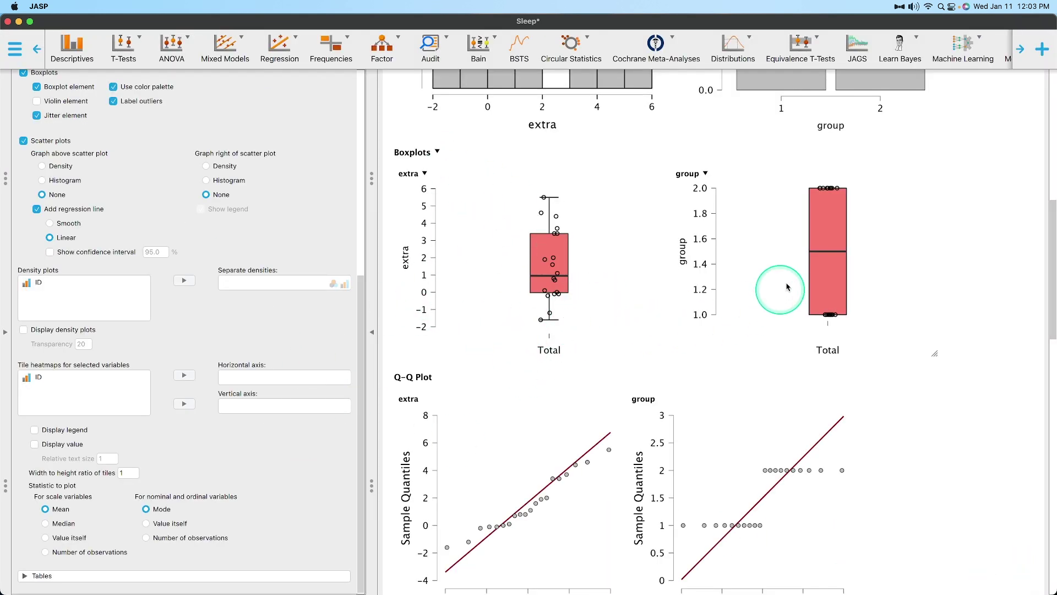
Step: Scroll through the results to review the density plot of extra split by group
scroll(821, 438, down, 15)
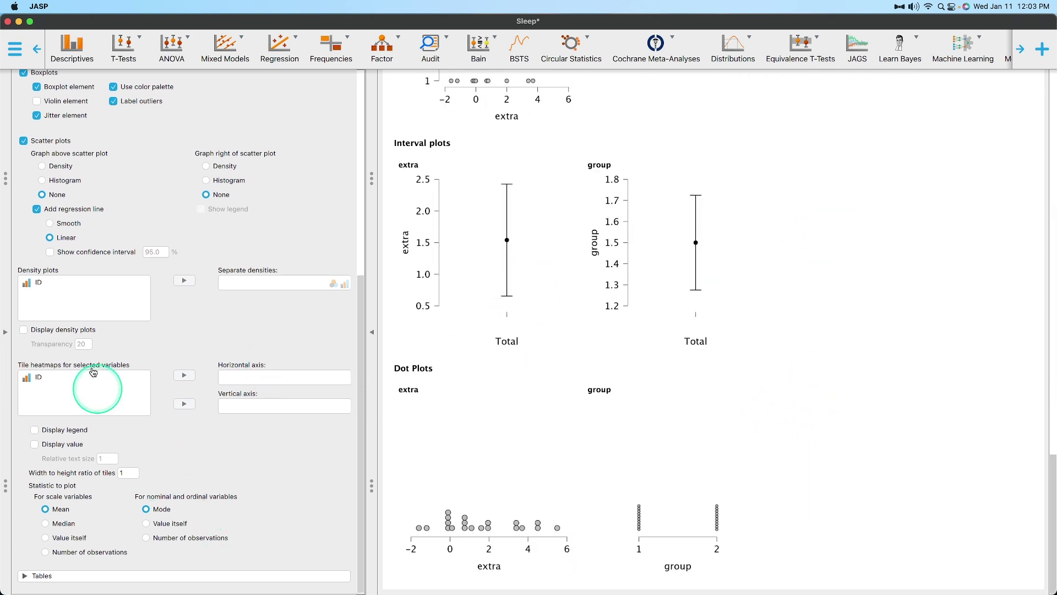
scroll(160, 378, up, 15)
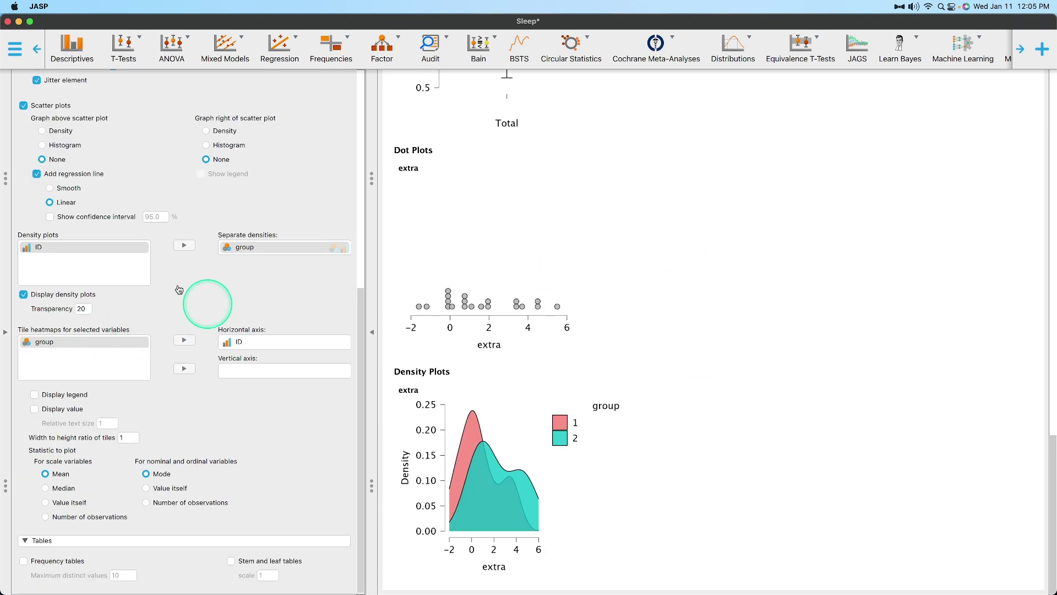
scroll(179, 290, up, 10)
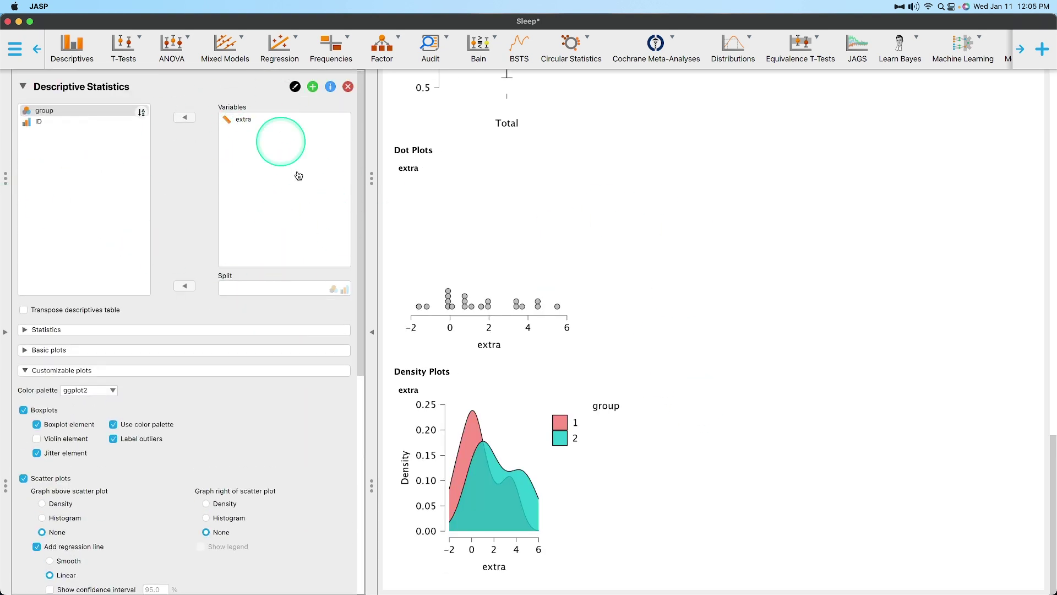
scroll(295, 208, down, 10)
scroll(176, 166, up, 10)
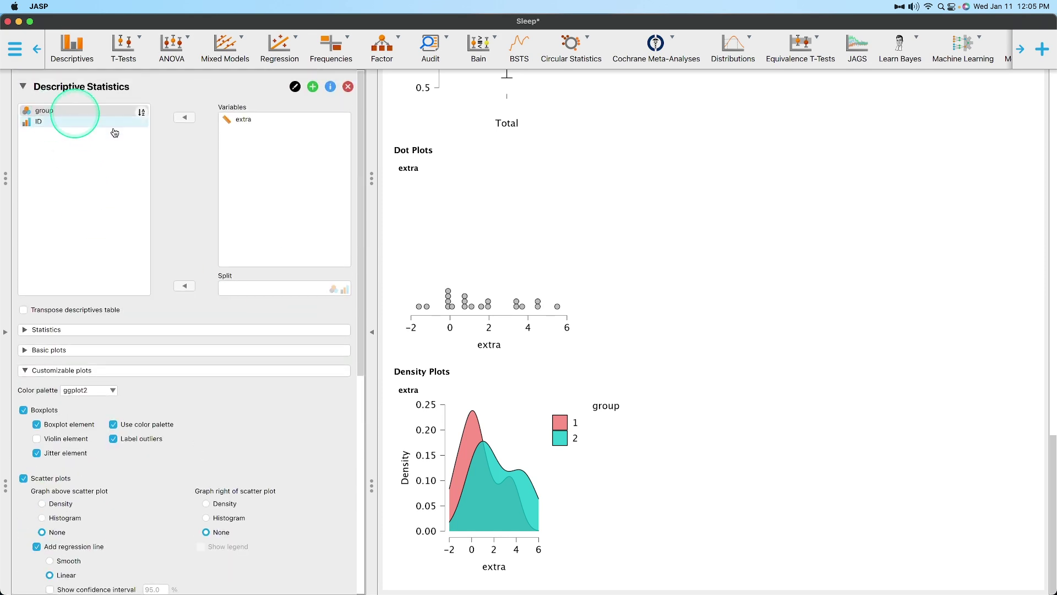
scroll(271, 280, down, 8)
scroll(141, 276, down, 5)
scroll(118, 359, up, 6)
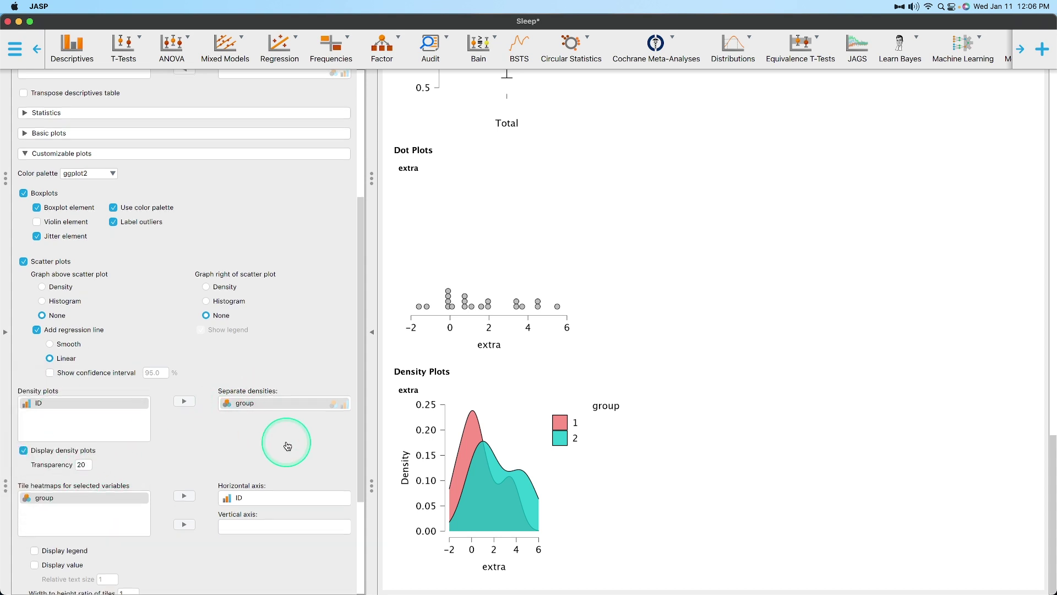
scroll(281, 441, down, 6)
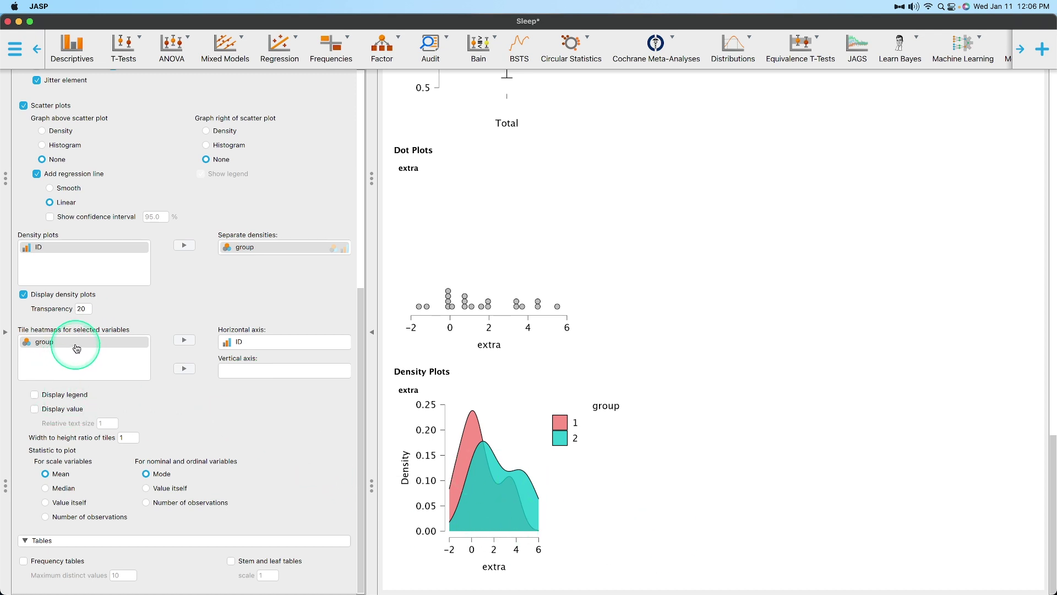
Step: Set up the extra tile heatmap with group horizontal, ID vertical, and a colour legend
drag(76, 349, 306, 342)
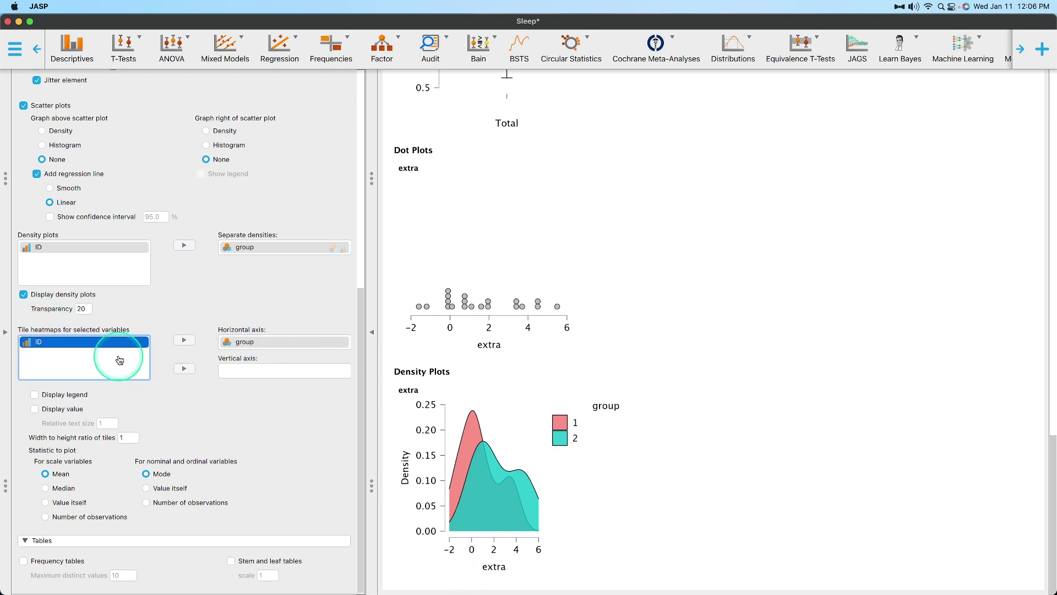
drag(105, 342, 302, 371)
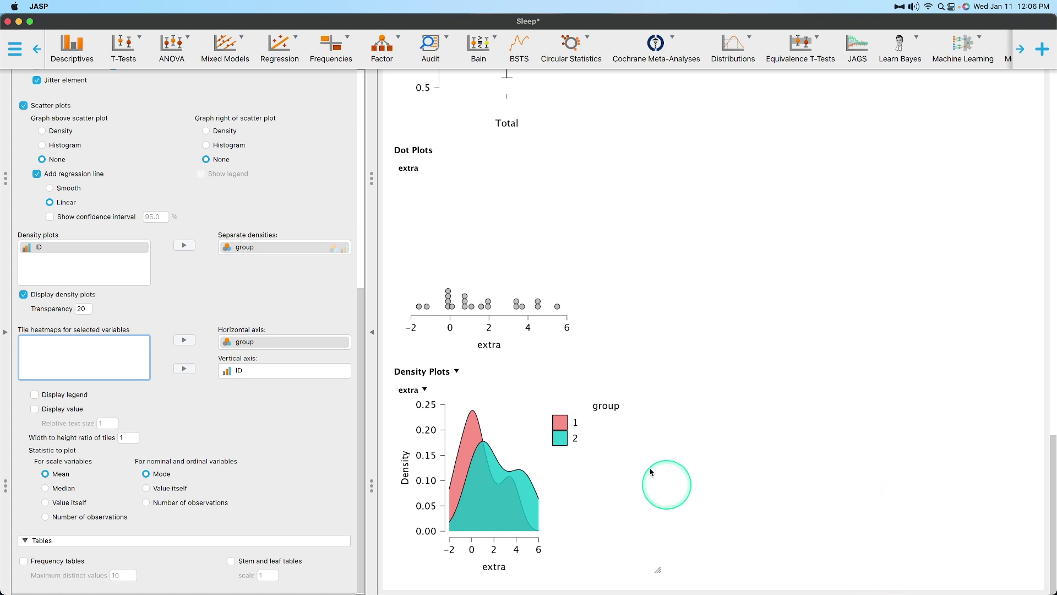
scroll(700, 496, up, 10)
scroll(700, 497, up, 5)
scroll(672, 502, down, 15)
scroll(646, 497, down, 5)
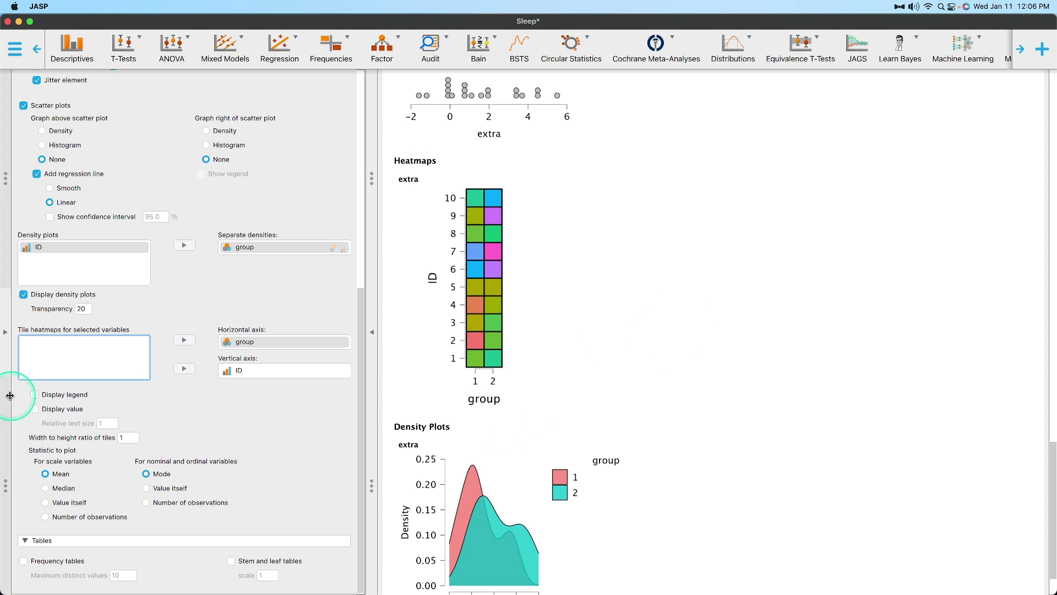
click(55, 394)
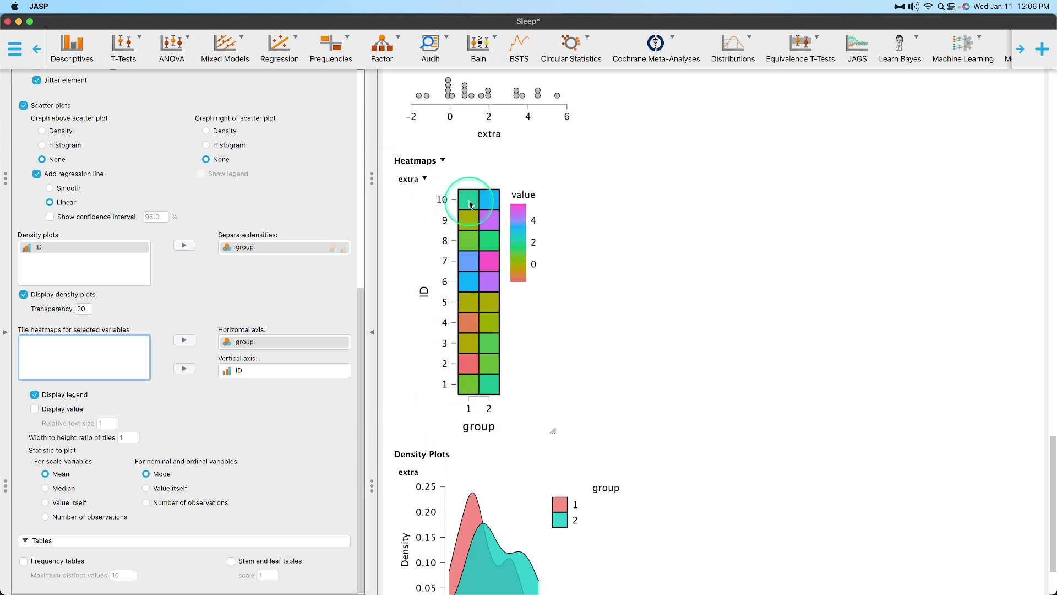
Step: Show each tile's value on the heatmap, first trying a relative text size of 5
click(35, 408)
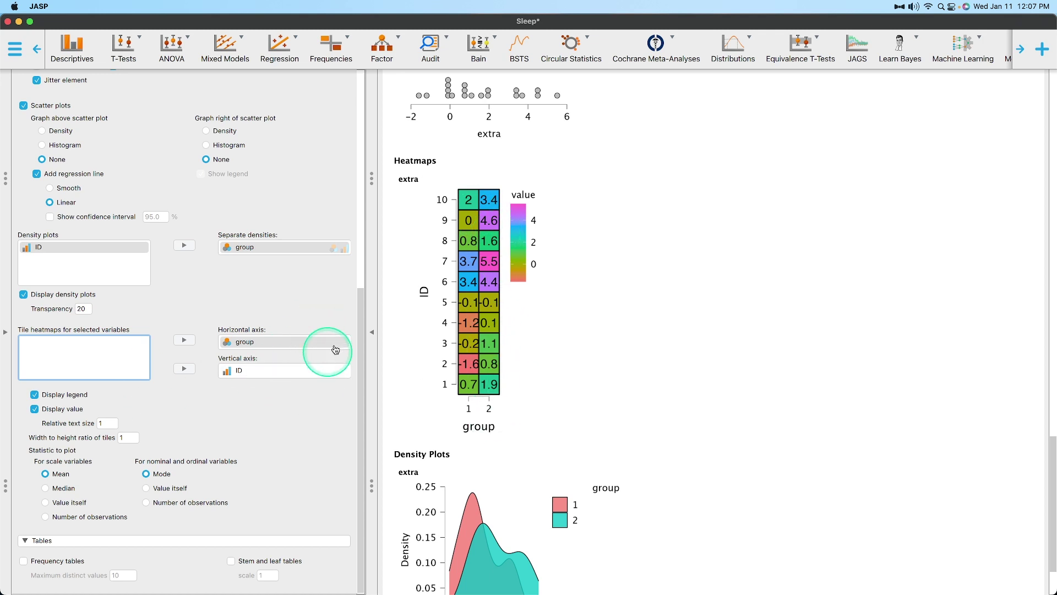
click(109, 424)
double_click(109, 423)
text(5)
click(288, 415)
double_click(107, 423)
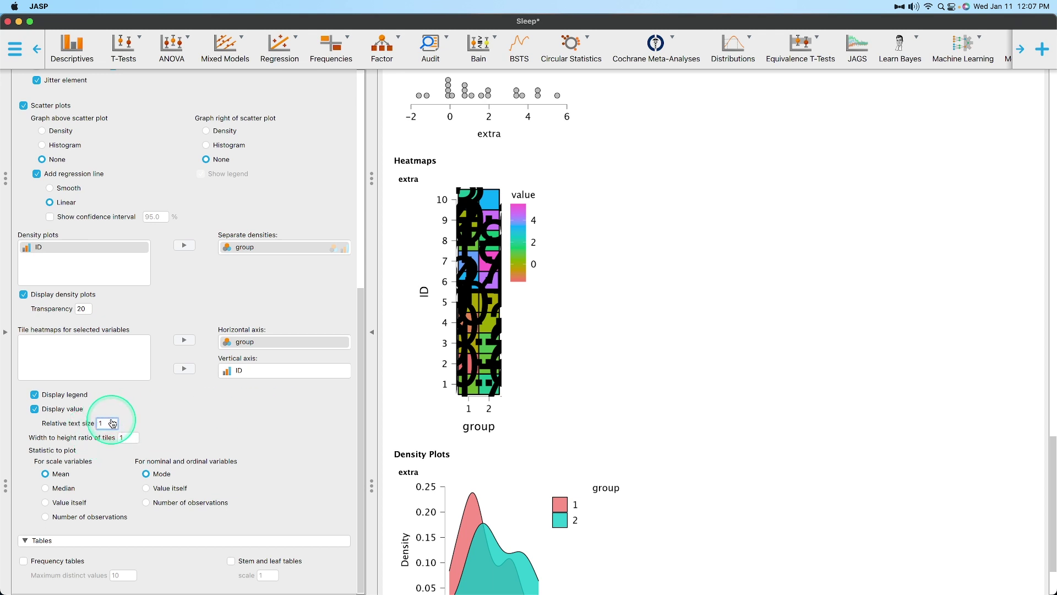
key(Return)
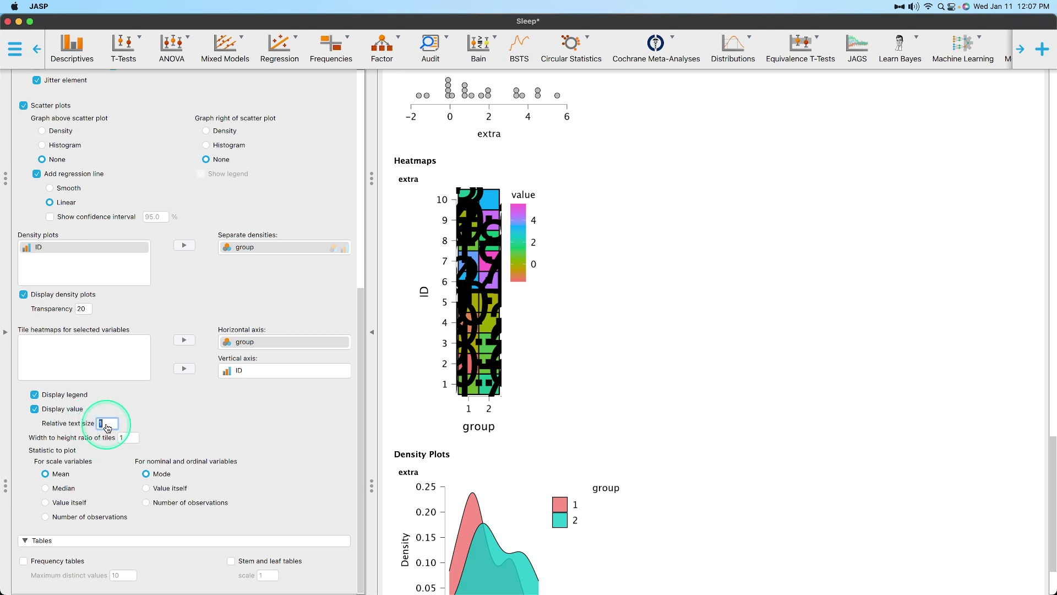
Step: Settle the value labels' relative text size at 0.5 after trying 0.25
text(.5)
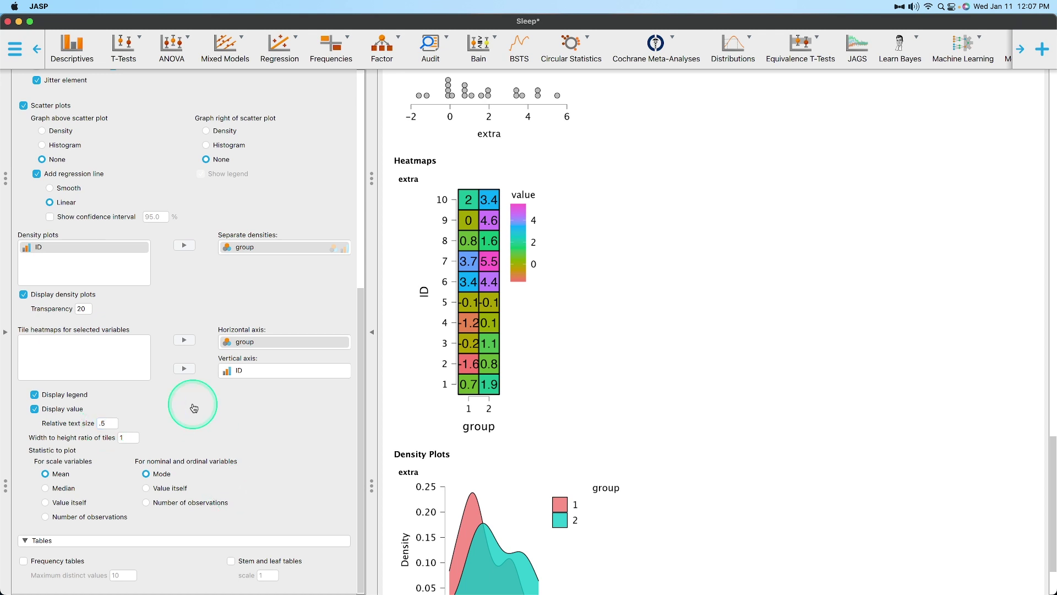
click(107, 424)
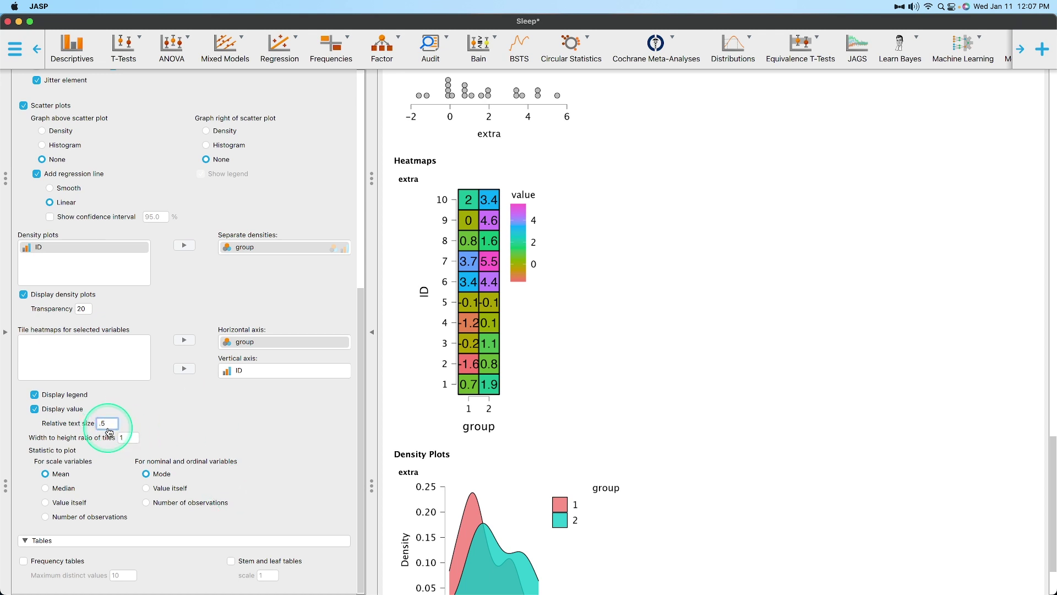
text(.25)
click(157, 429)
click(112, 425)
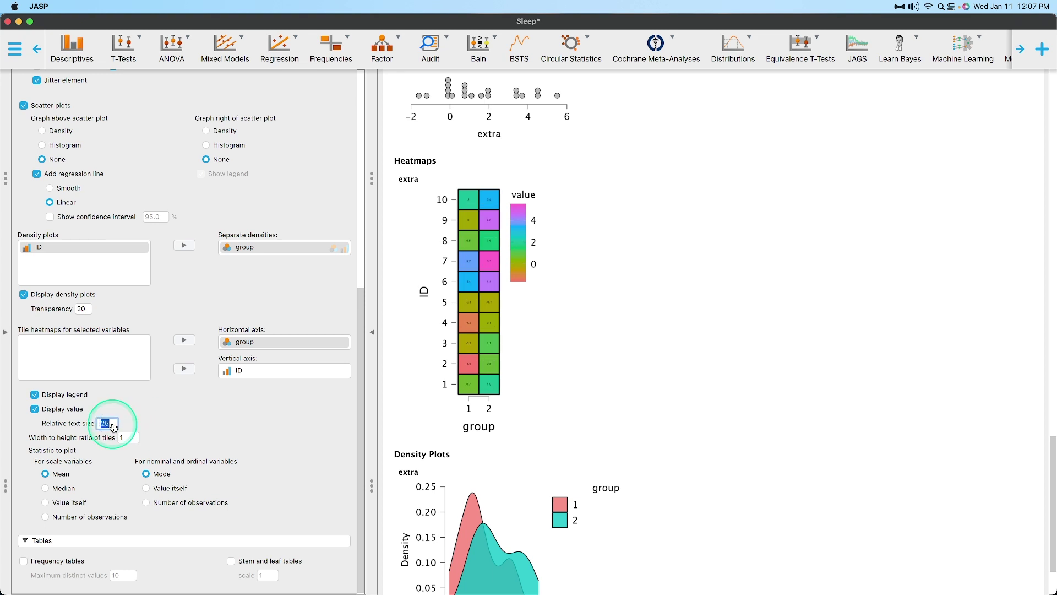
click(271, 440)
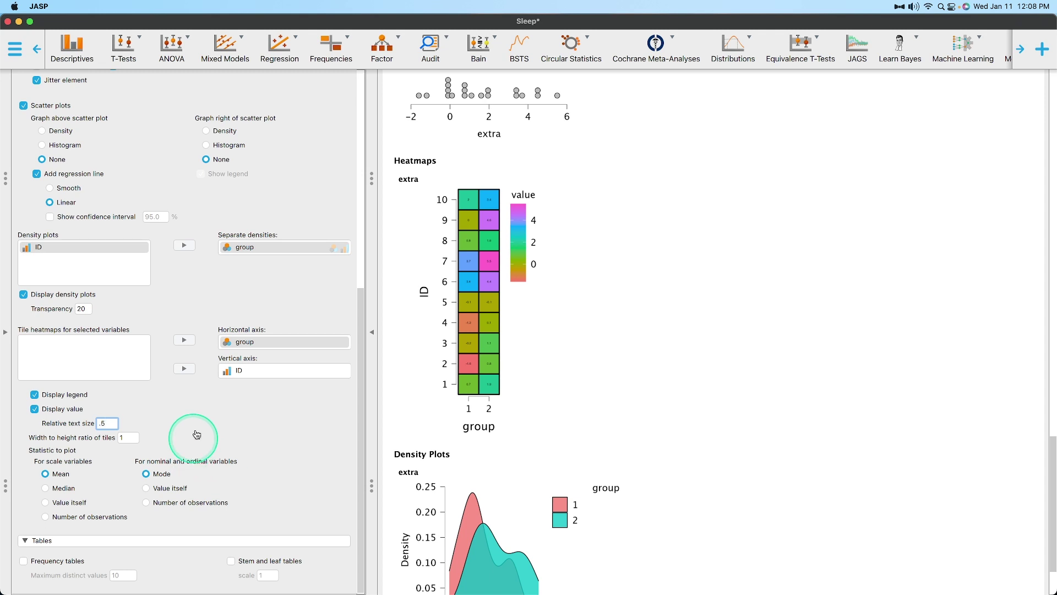
click(183, 406)
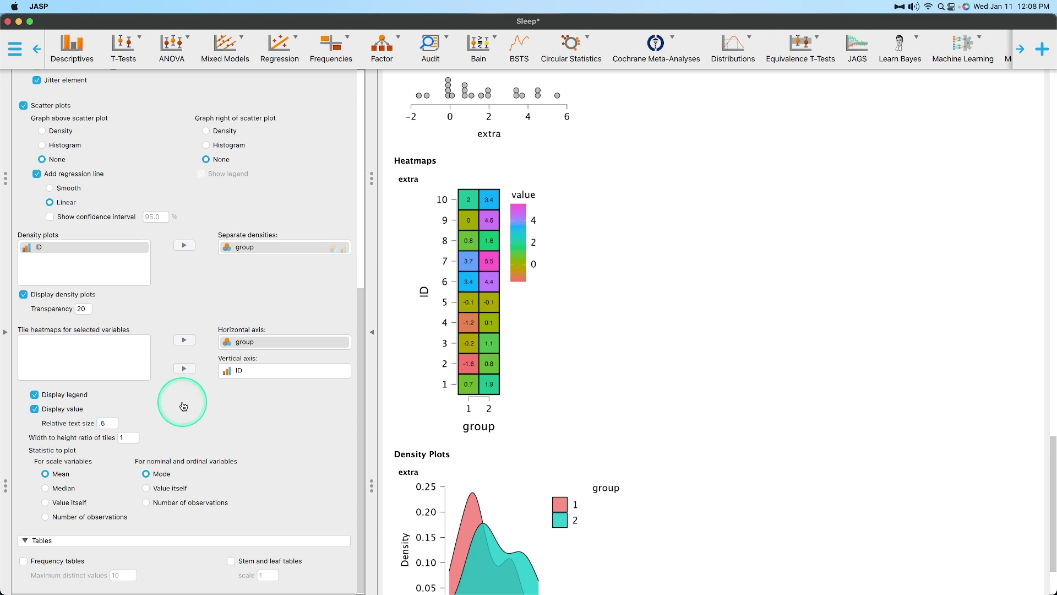
scroll(551, 341, down, 3)
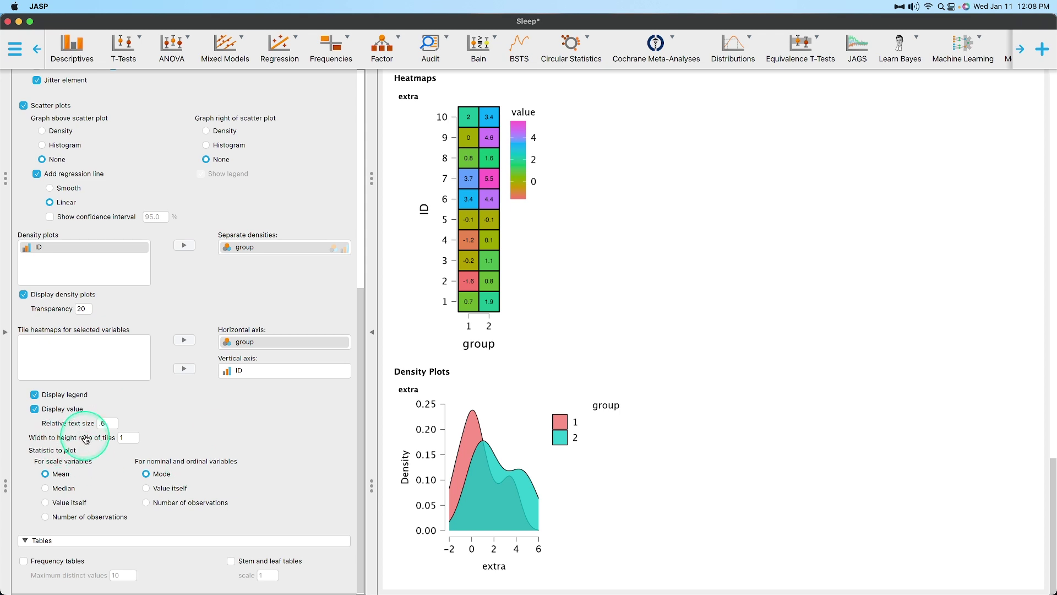
Step: Set the tile width-to-height ratio to 2 and plot the value itself for nominal variables
click(127, 438)
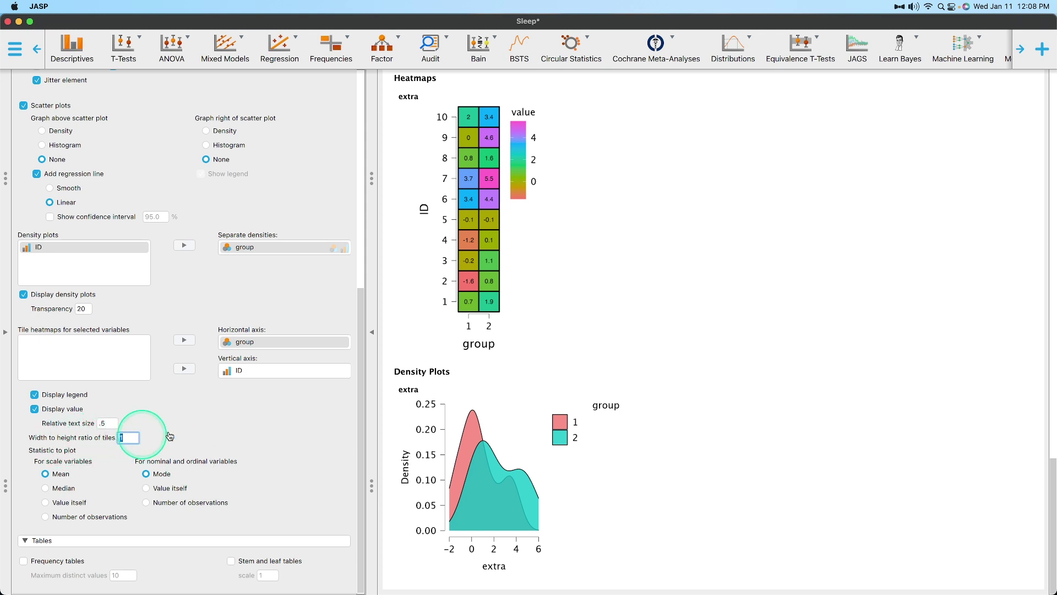
click(200, 450)
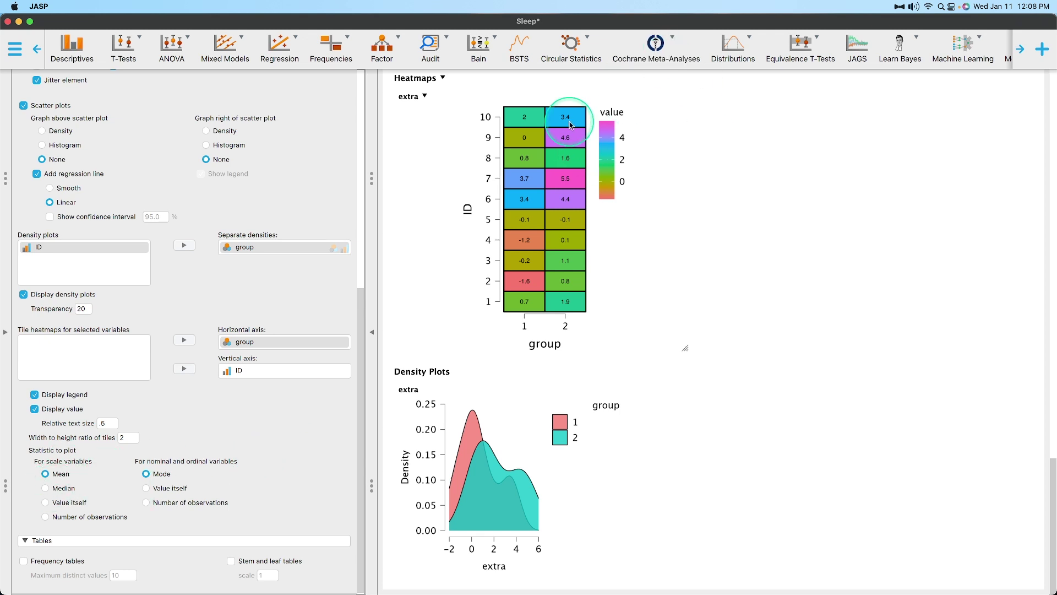
click(170, 489)
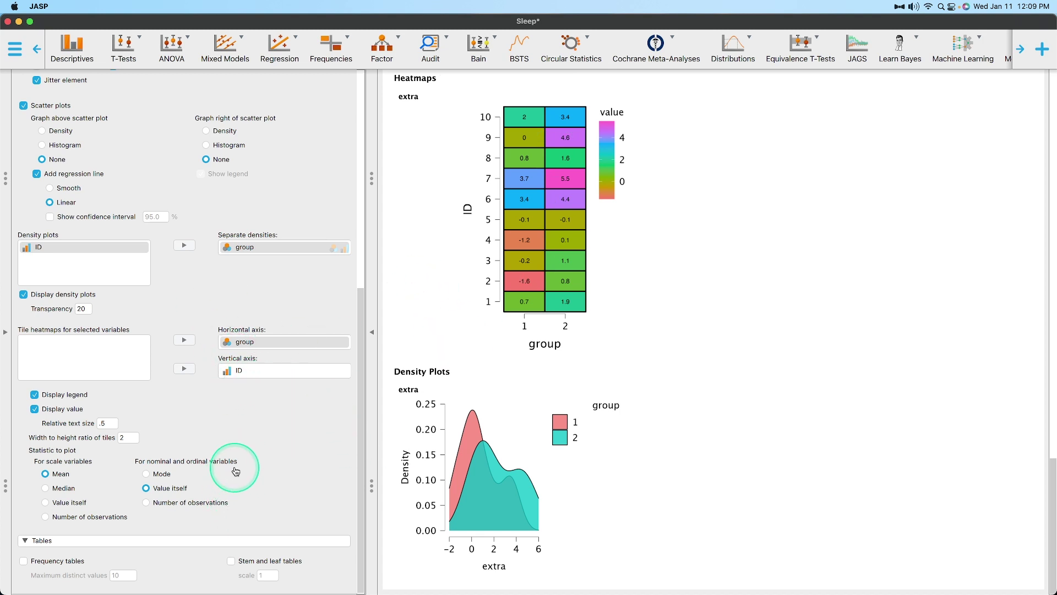
click(206, 504)
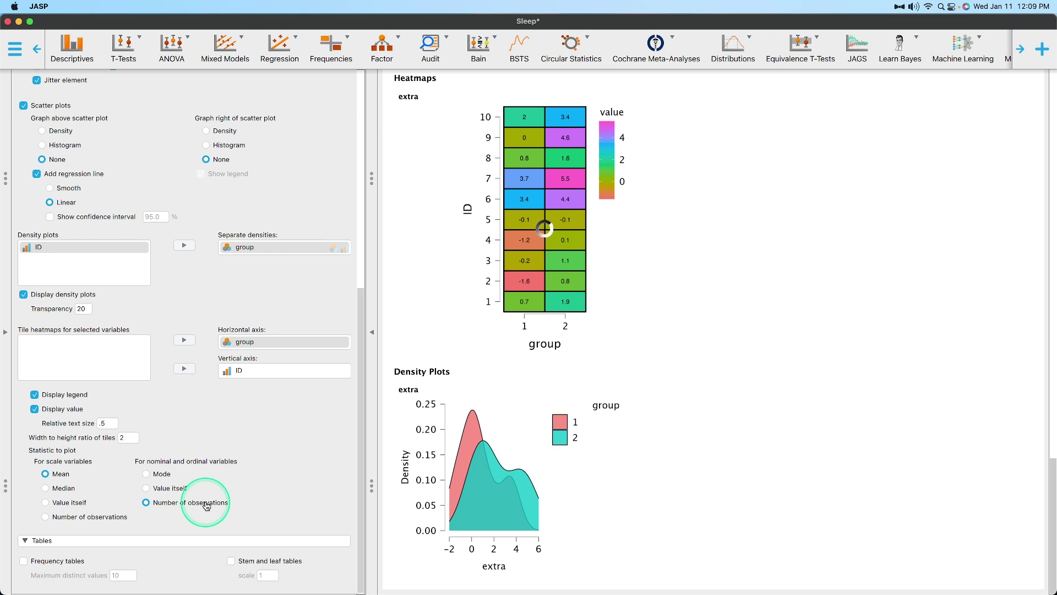
click(162, 488)
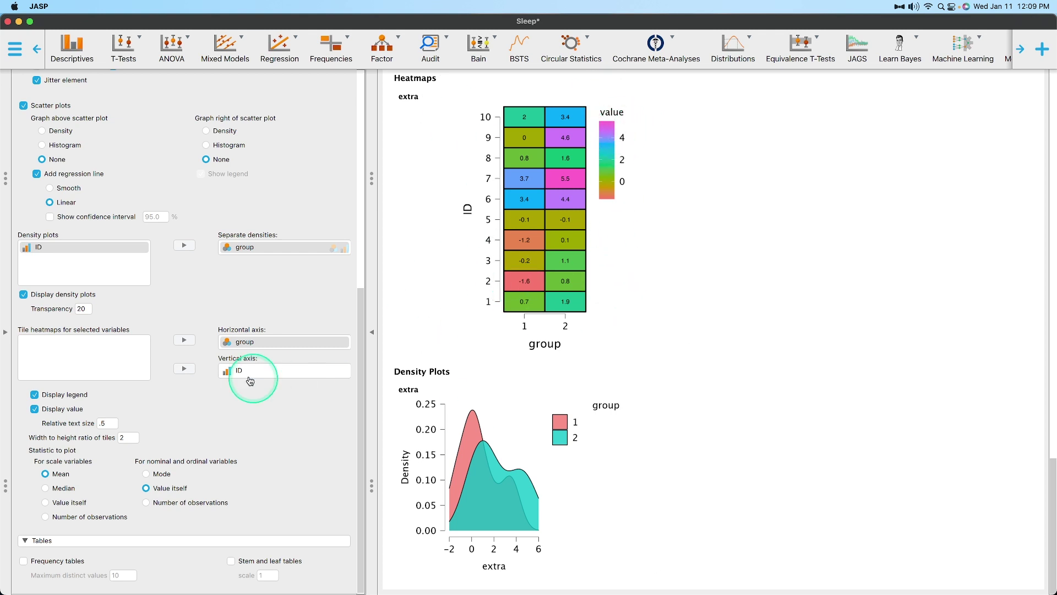
scroll(252, 371, up, 8)
Step: Preview the Colorblind, Colorblind Alt. and Viridis colour palettes on the plots
click(104, 390)
click(104, 401)
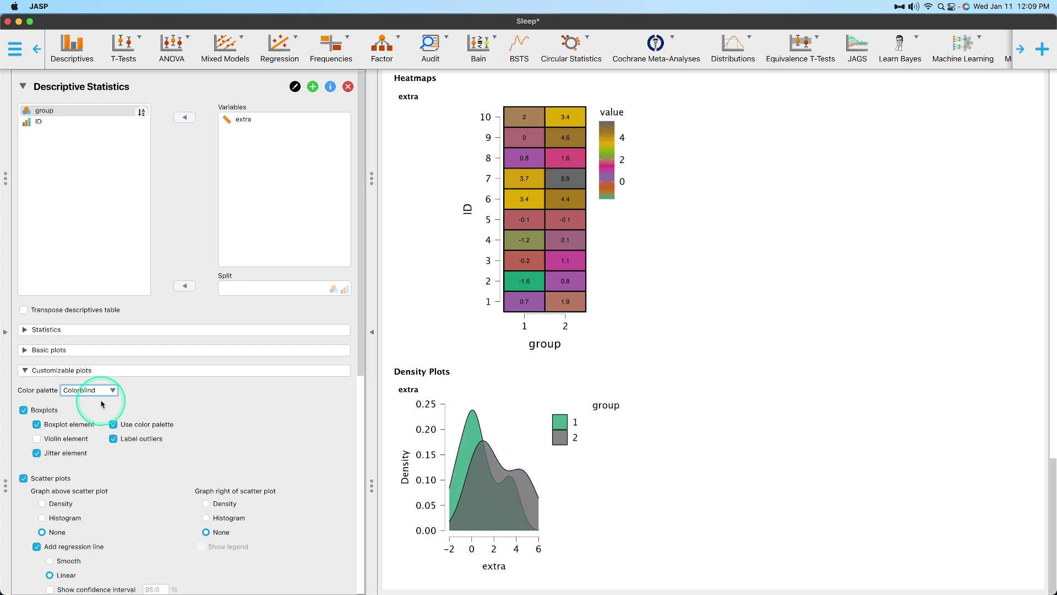
click(103, 391)
click(99, 415)
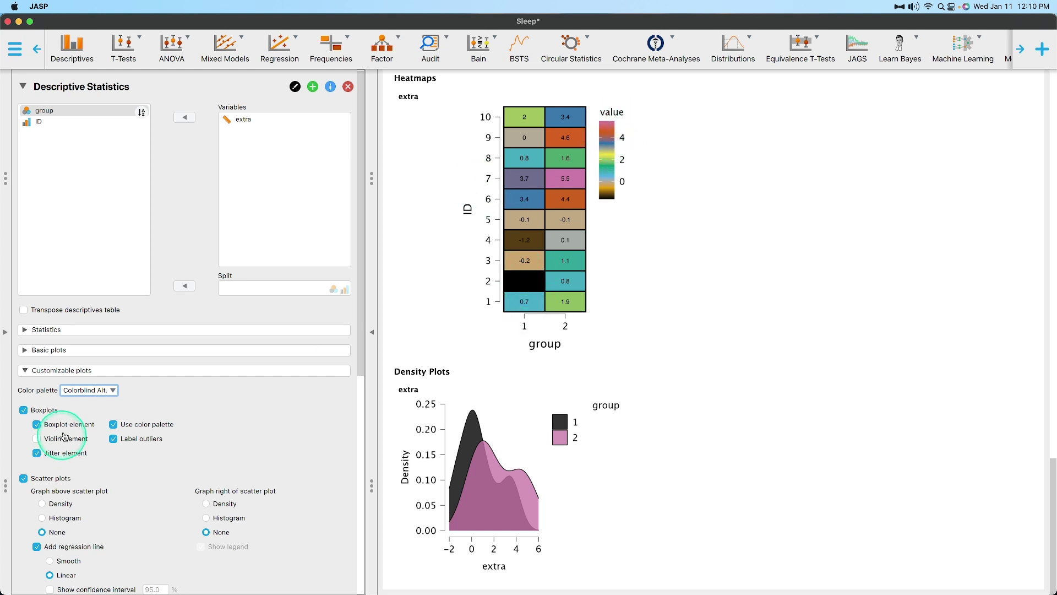
click(110, 390)
click(77, 405)
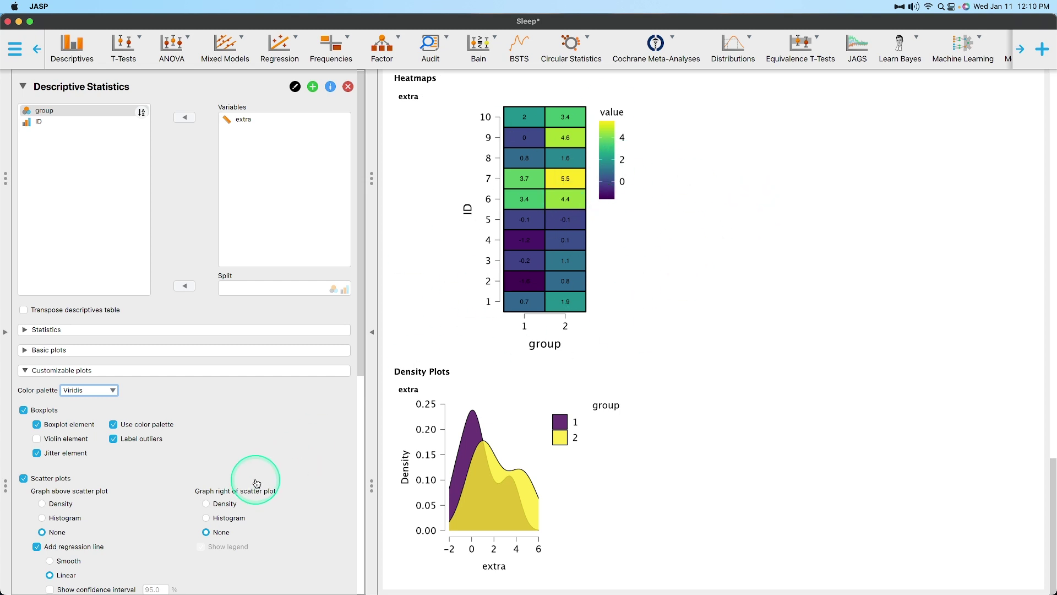
scroll(686, 488, up, 20)
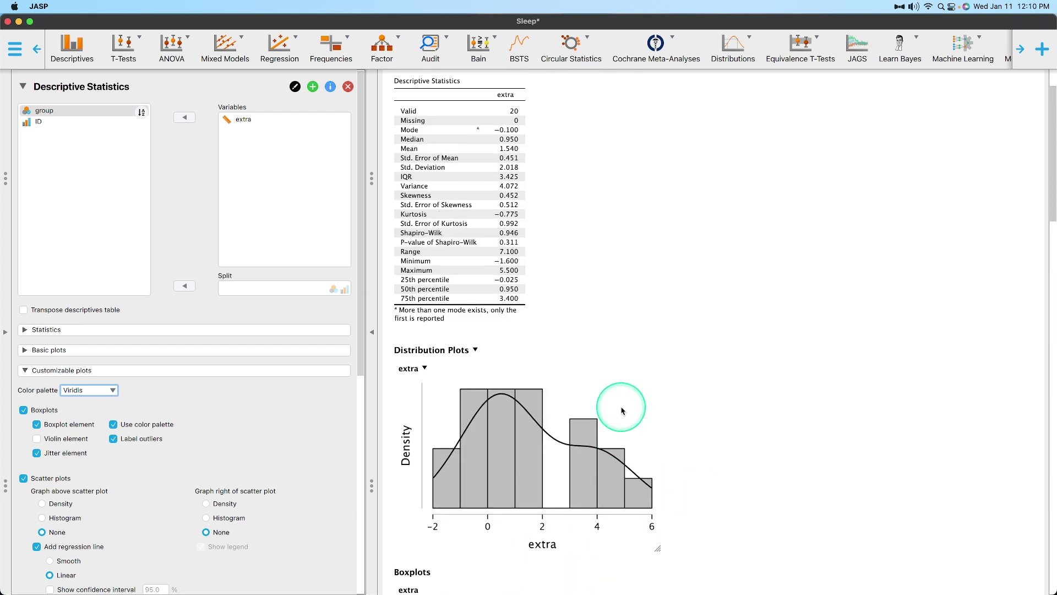
scroll(617, 410, down, 20)
Step: Apply the Gray palette and scroll through the grayscale heatmap and density plots
click(91, 391)
click(103, 441)
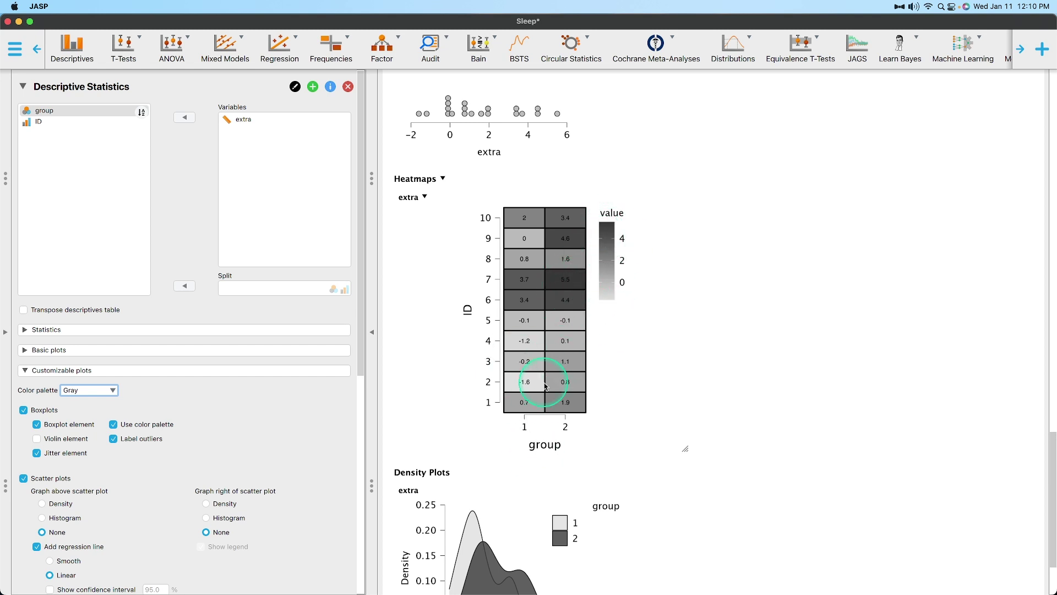
scroll(546, 413, up, 3)
scroll(566, 424, down, 5)
scroll(302, 448, down, 5)
scroll(306, 458, up, 5)
scroll(306, 459, down, 10)
scroll(308, 451, up, 2)
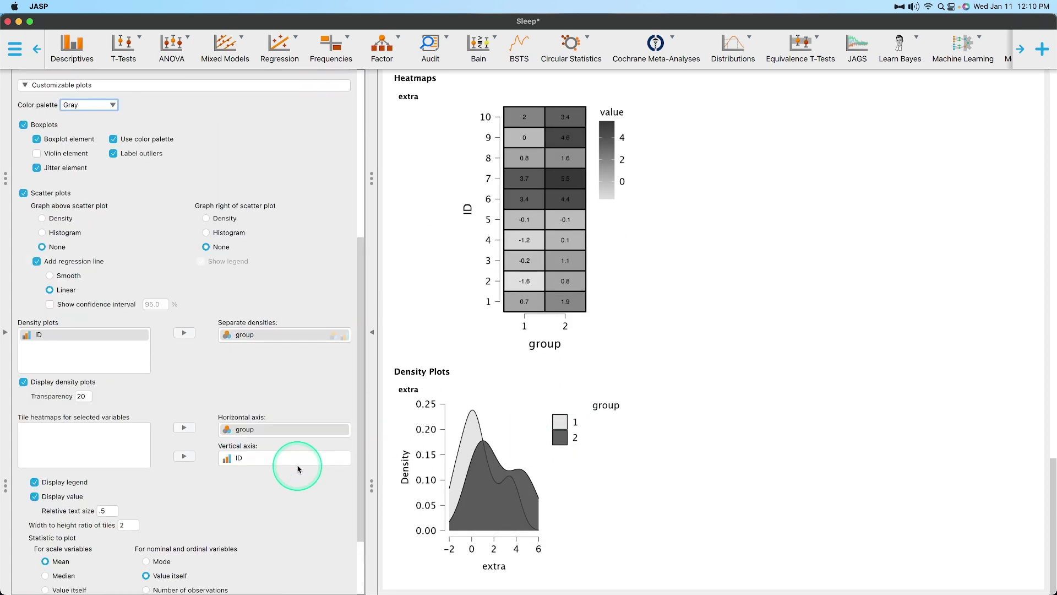
scroll(297, 468, up, 8)
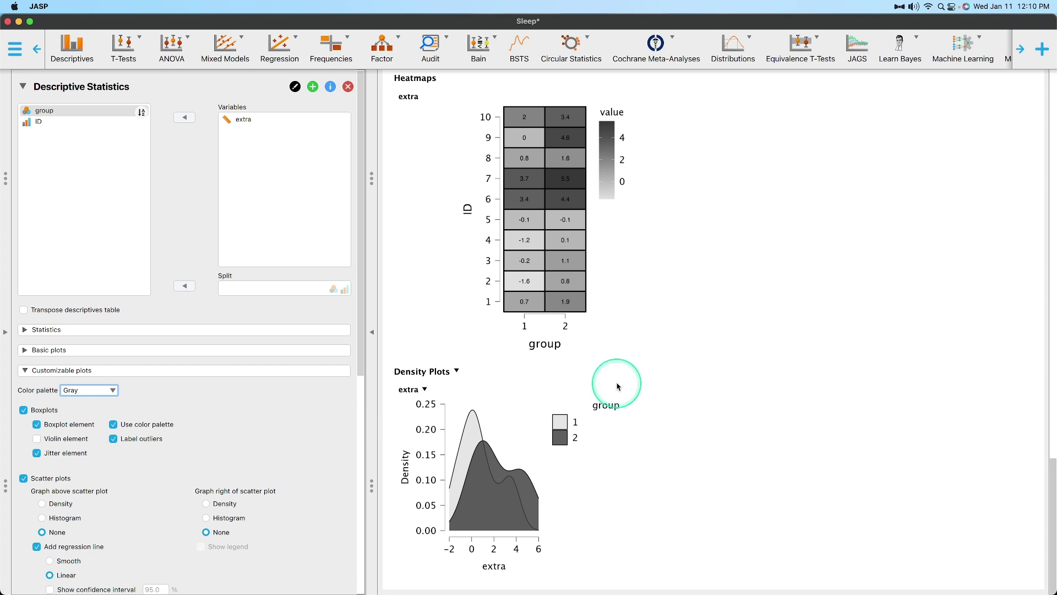